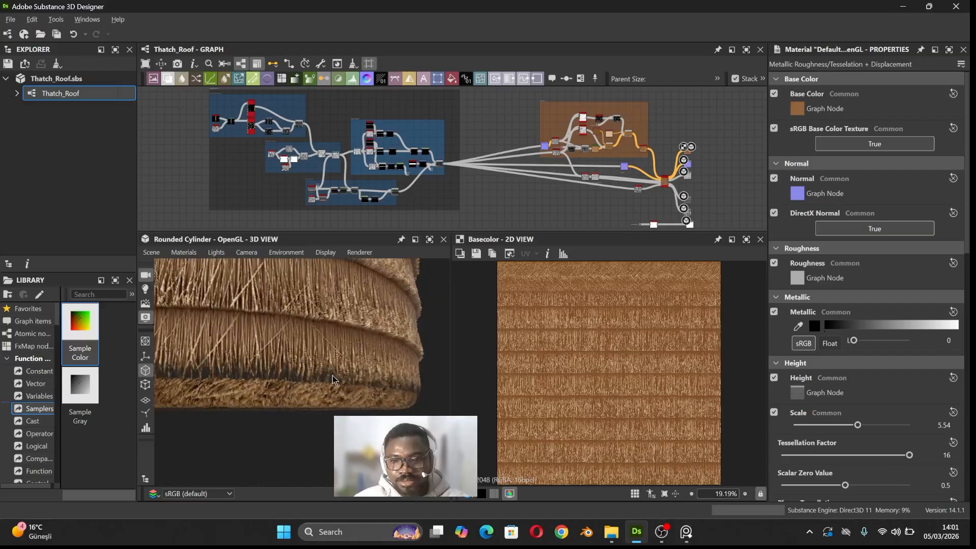
Step: Bring up the references board and position its window over the graph
scroll(312, 379, up, 3)
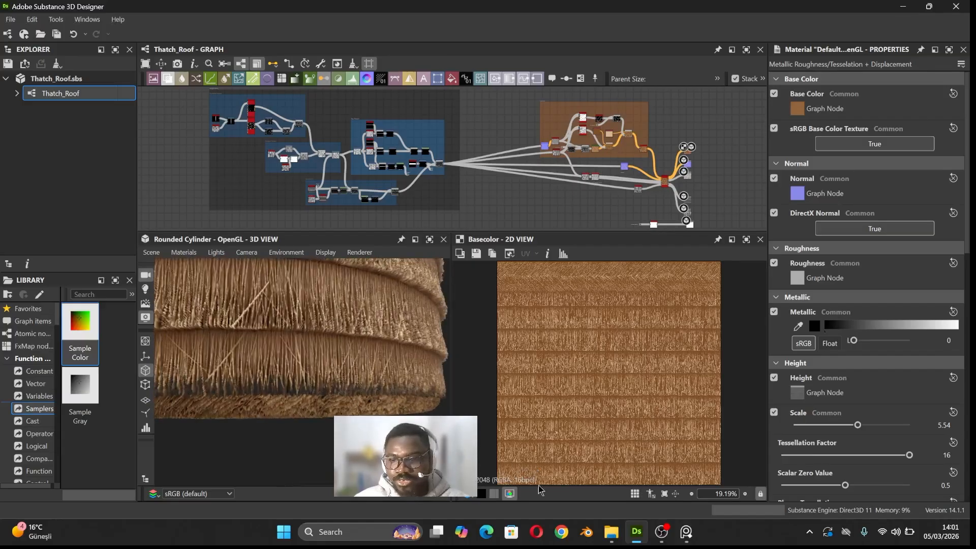
mouse_move(667, 537)
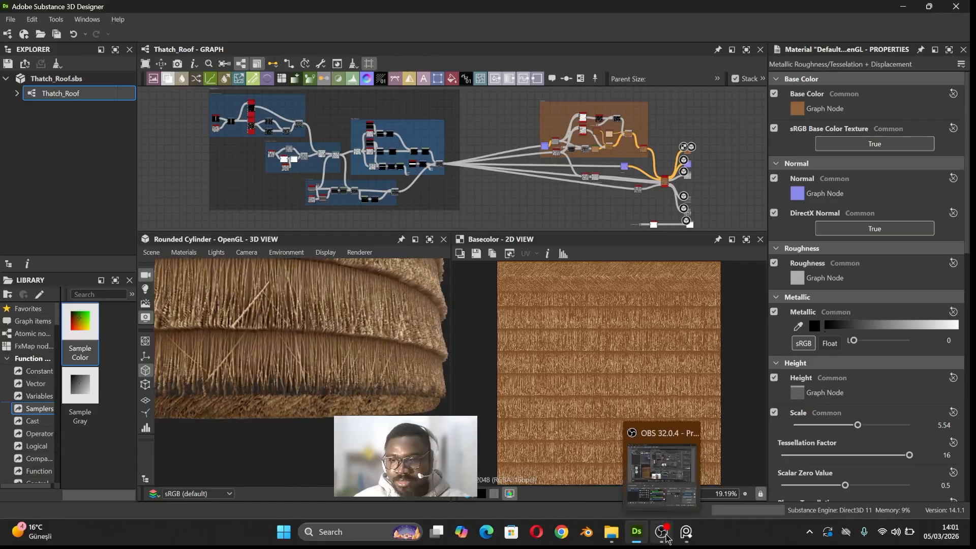
click(686, 532)
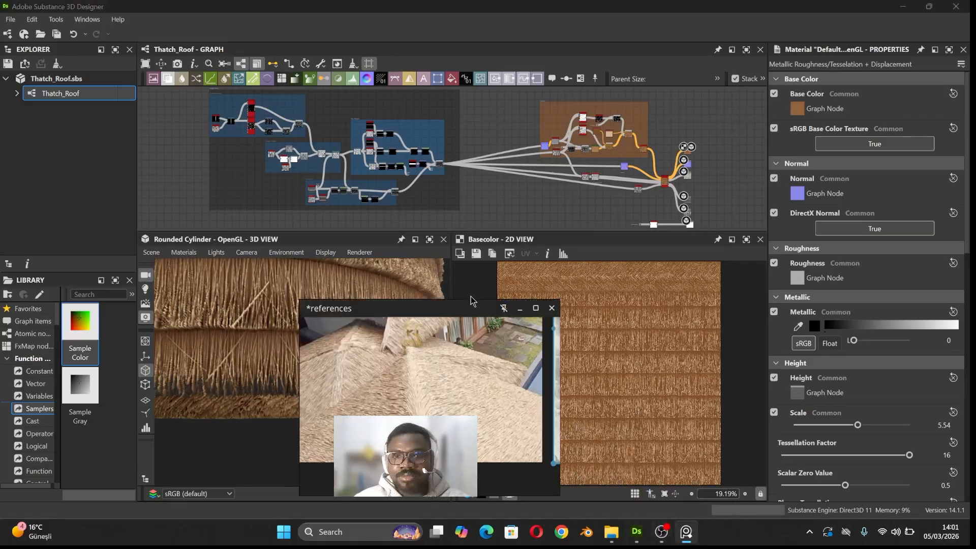
click(498, 190)
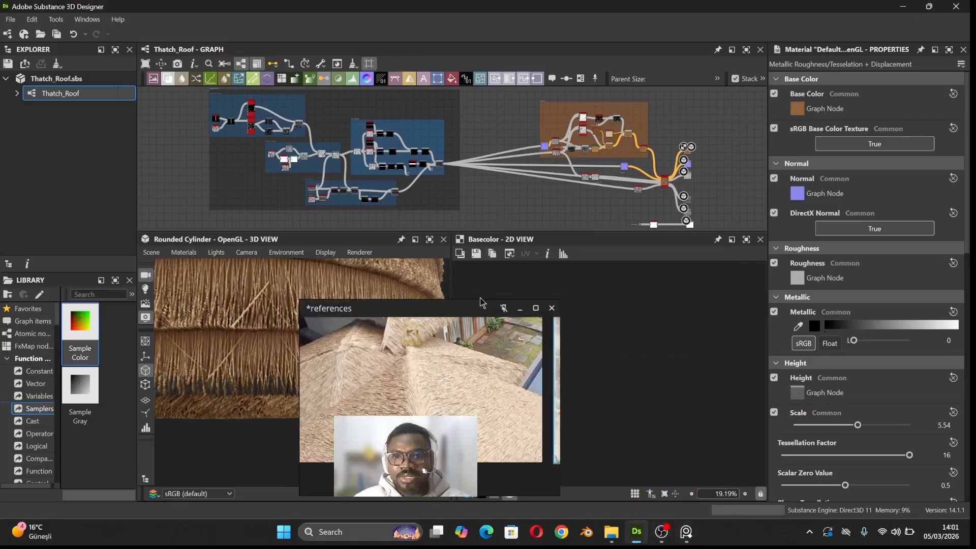
drag(483, 301, 482, 153)
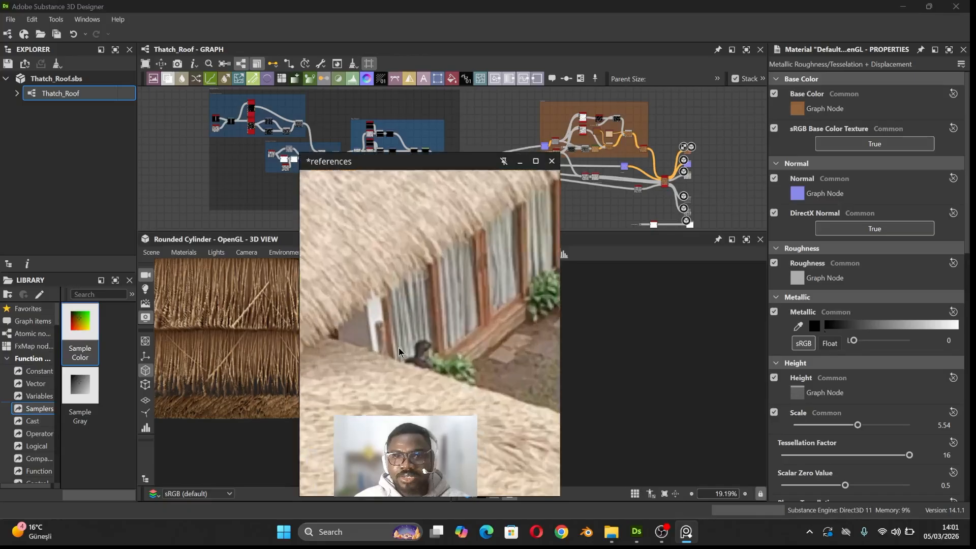
Step: Examine the thatch along the roof eaves in the reference photo
middle_drag(399, 348, 369, 406)
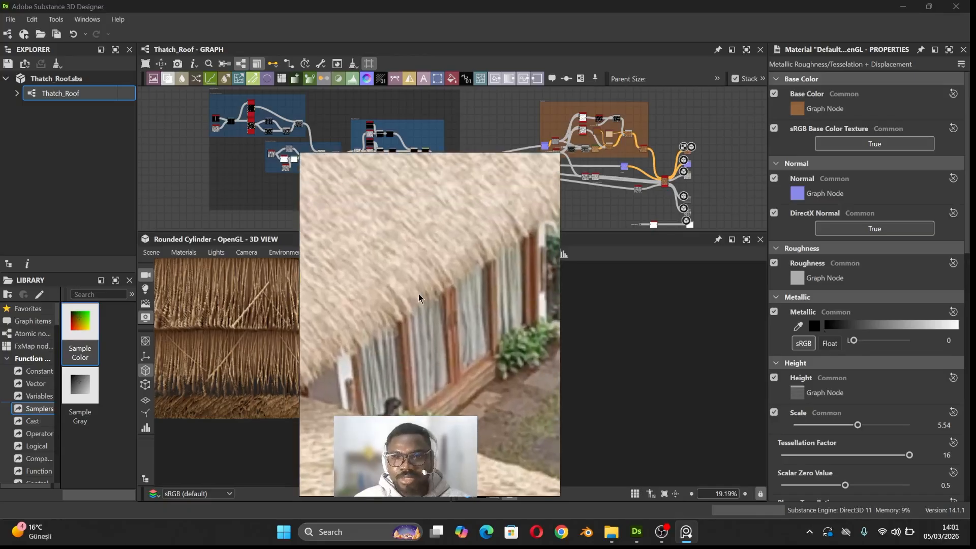
middle_drag(496, 270, 356, 366)
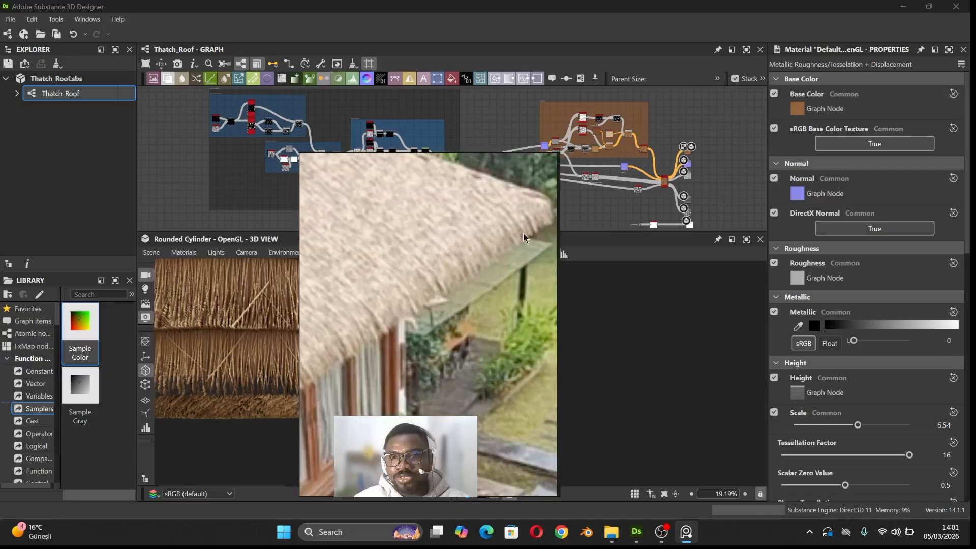
scroll(392, 325, down, 5)
scroll(367, 361, up, 3)
middle_drag(424, 311, 448, 258)
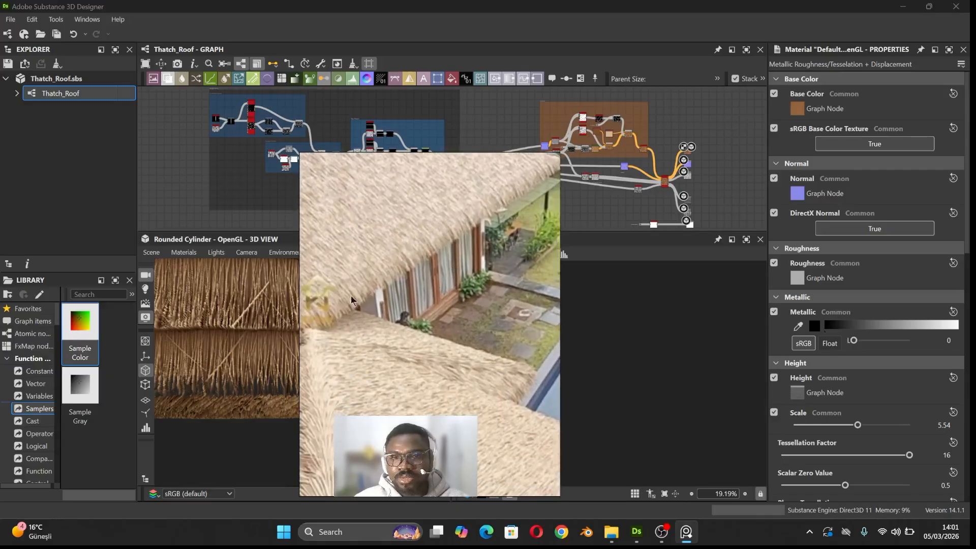
middle_drag(402, 354, 349, 254)
scroll(456, 278, up, 4)
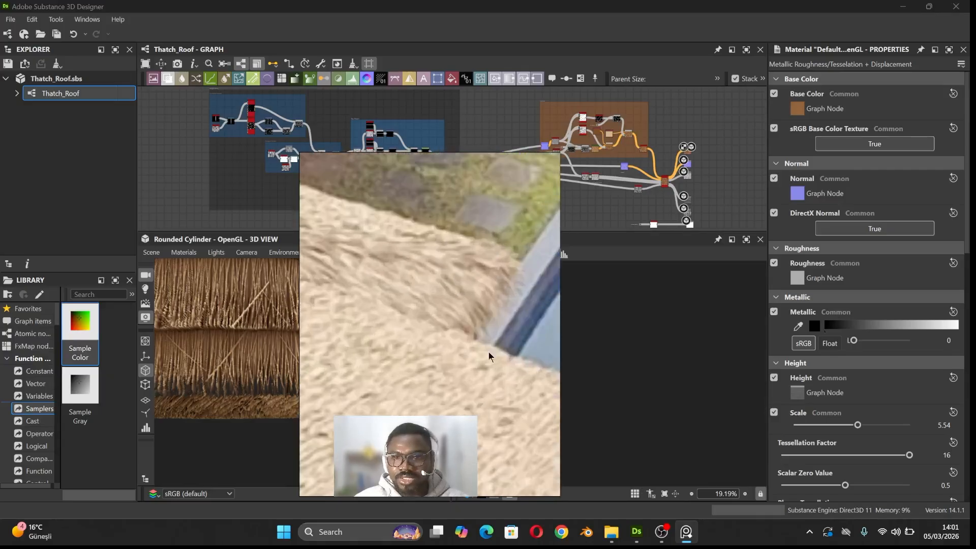
Step: Examine how the straw fans out along the roof ridge in the reference photo and minimize the references board
scroll(513, 305, down, 5)
middle_drag(418, 307, 460, 243)
scroll(450, 272, up, 3)
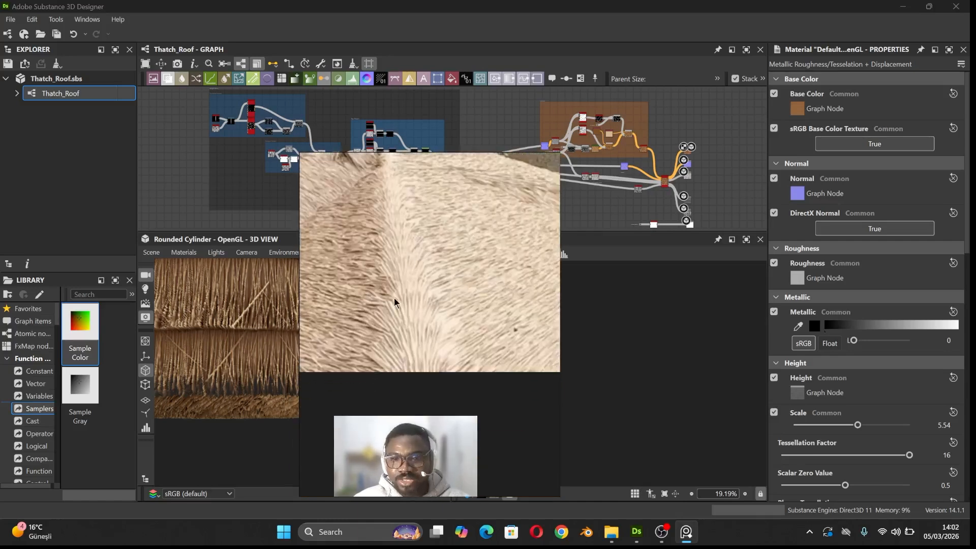
scroll(394, 290, up, 3)
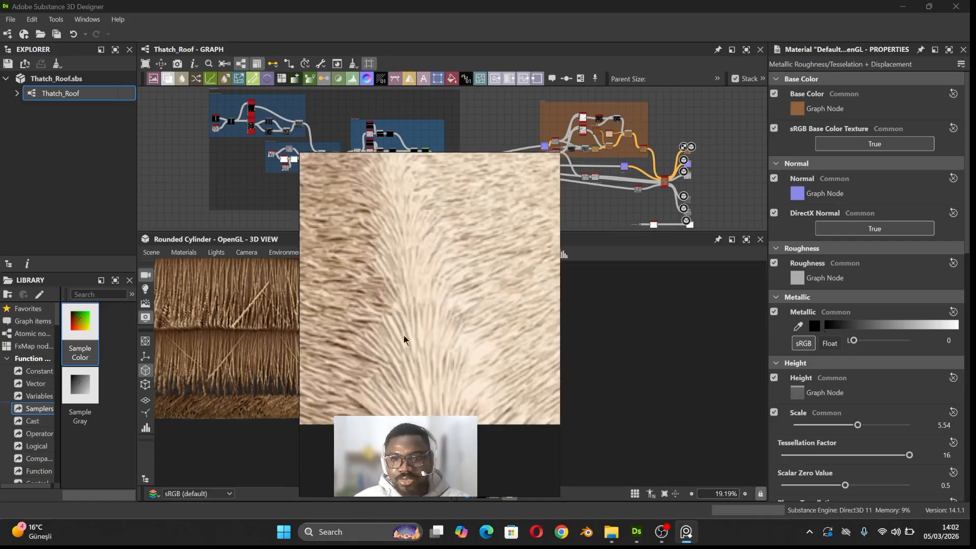
scroll(404, 318, down, 5)
scroll(404, 305, up, 3)
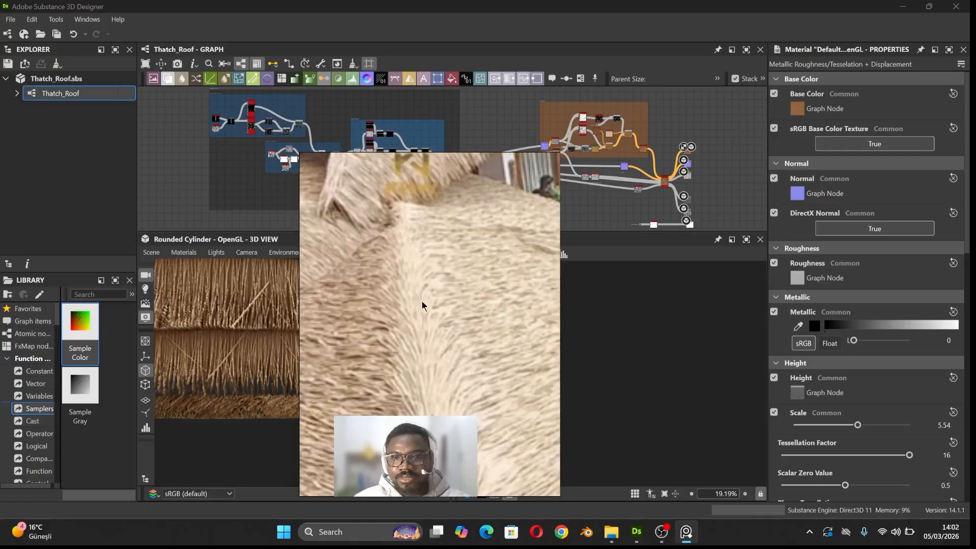
scroll(410, 299, down, 5)
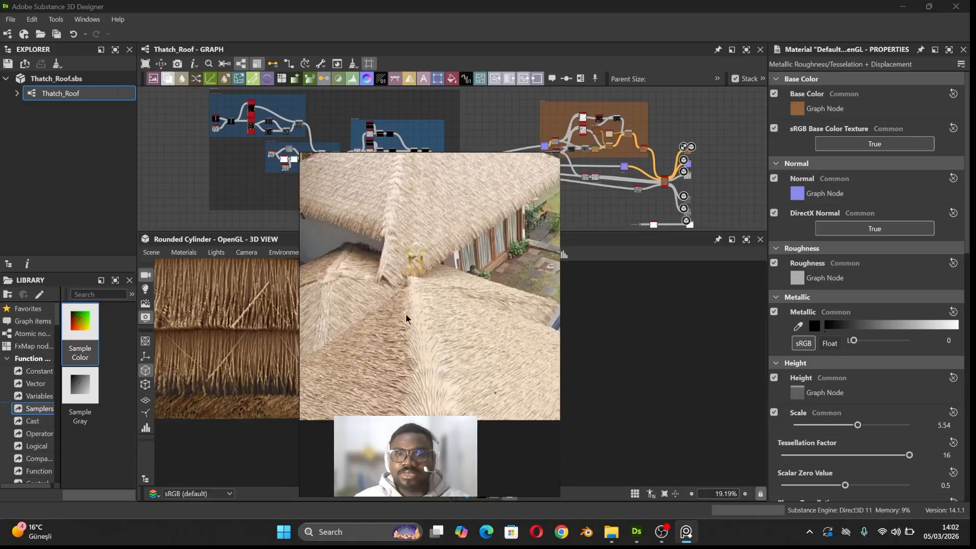
scroll(407, 359, up, 2)
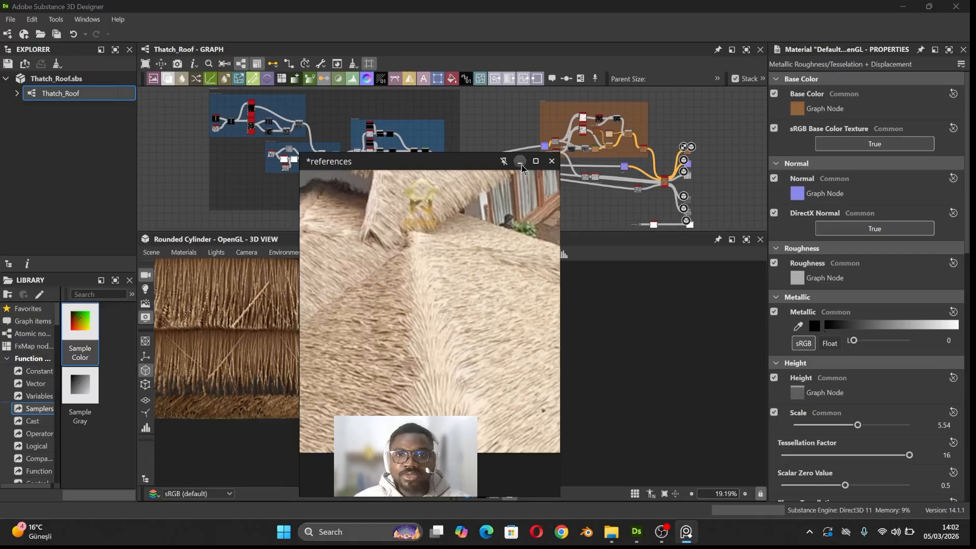
click(520, 163)
Step: Preview the Levels node that feeds the Opacity_Mask portal and inspect its straw-edge mask
scroll(331, 348, up, 3)
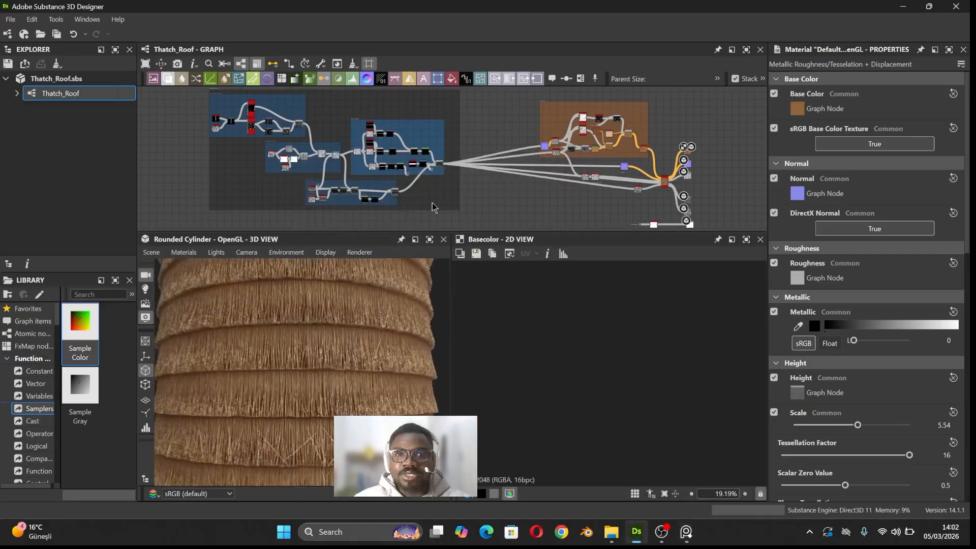
scroll(404, 148, up, 5)
scroll(463, 224, up, 3)
double_click(373, 153)
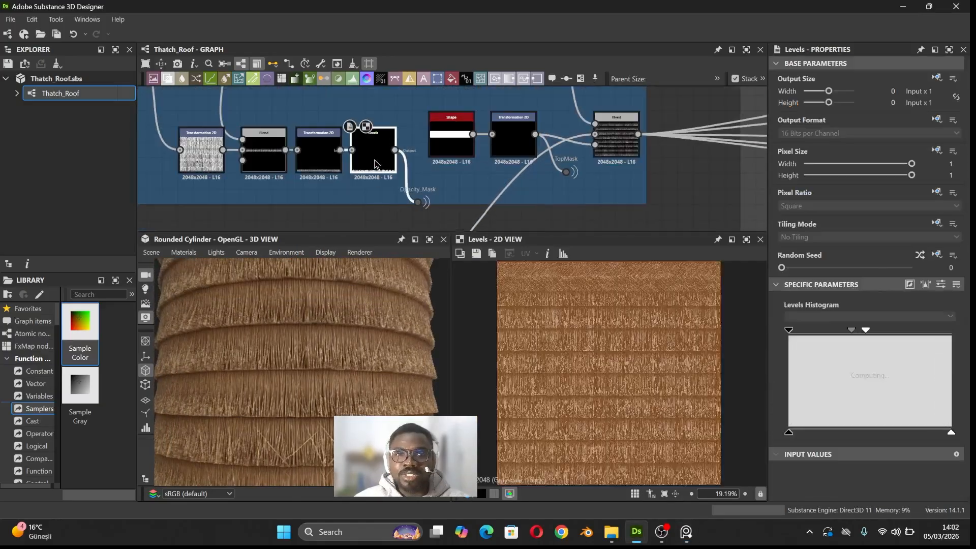
middle_drag(572, 384, 585, 305)
scroll(606, 394, up, 3)
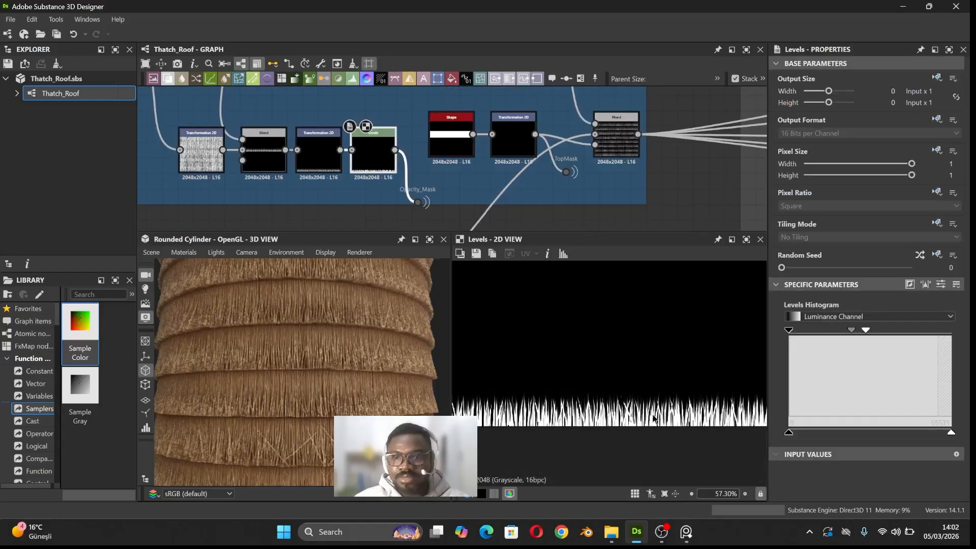
scroll(420, 177, down, 3)
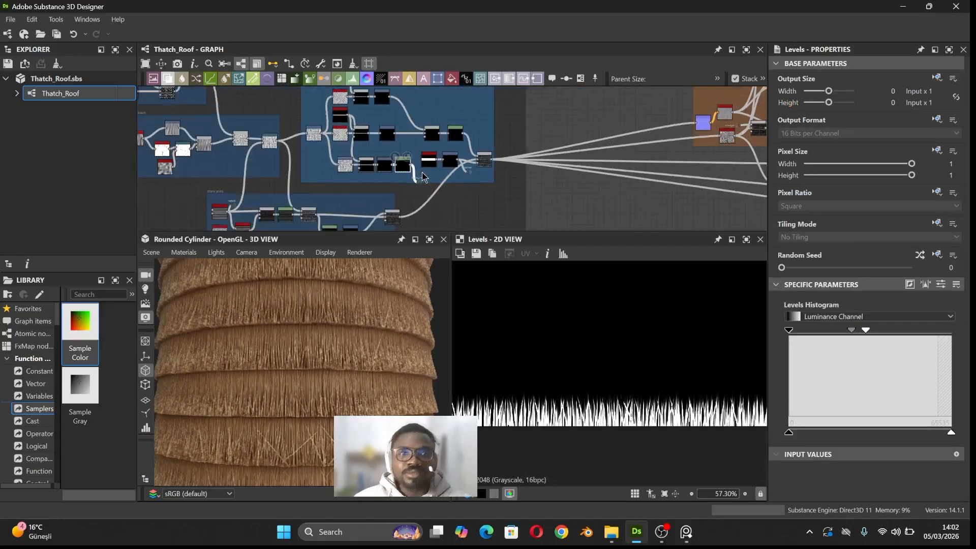
Step: Preview the upper branch's Transformation 2D node and the Blend node it feeds
scroll(421, 203, down, 2)
scroll(403, 180, up, 5)
double_click(411, 122)
scroll(561, 477, down, 6)
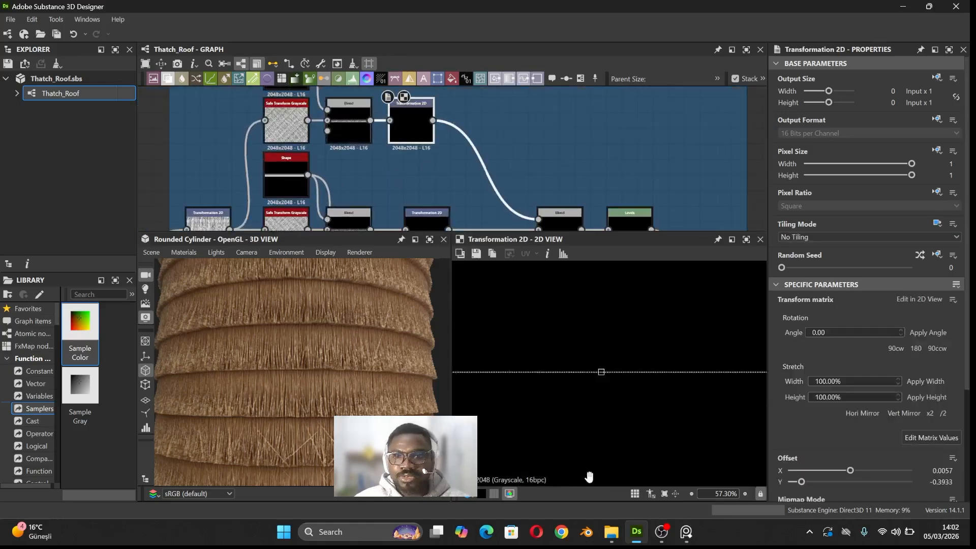
middle_drag(563, 181, 524, 141)
double_click(521, 192)
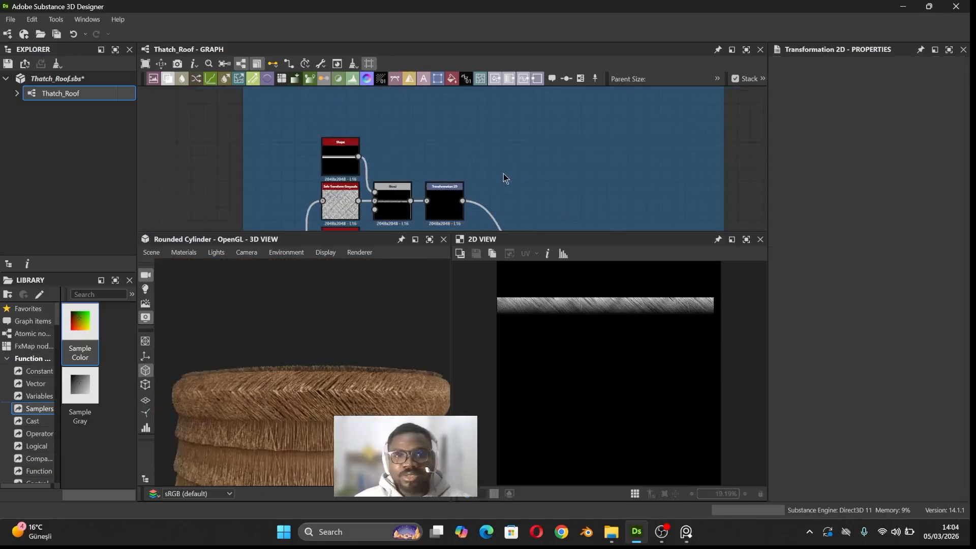
Step: Preview the upper branch's Safe Transform Grayscale node and inspect its diagonal straw pattern
middle_drag(504, 179, 437, 178)
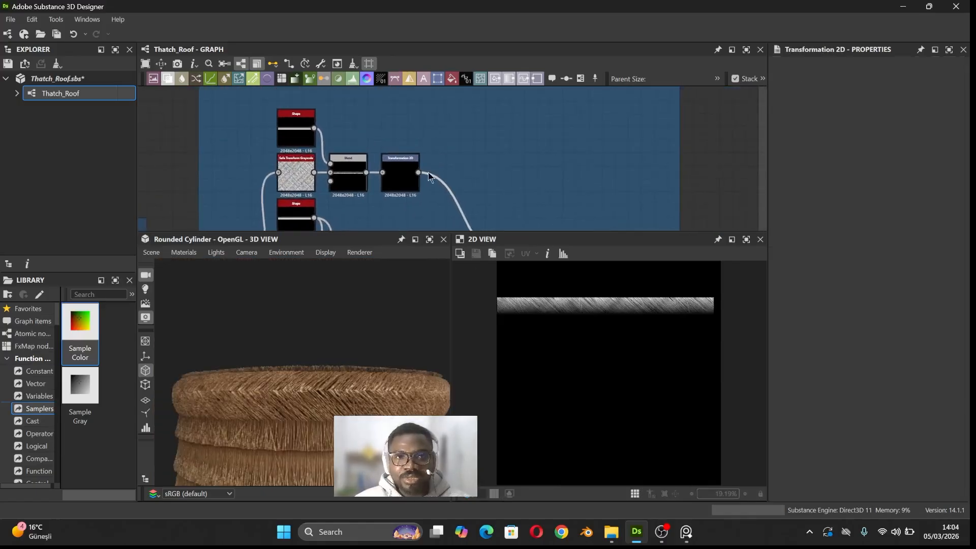
double_click(304, 176)
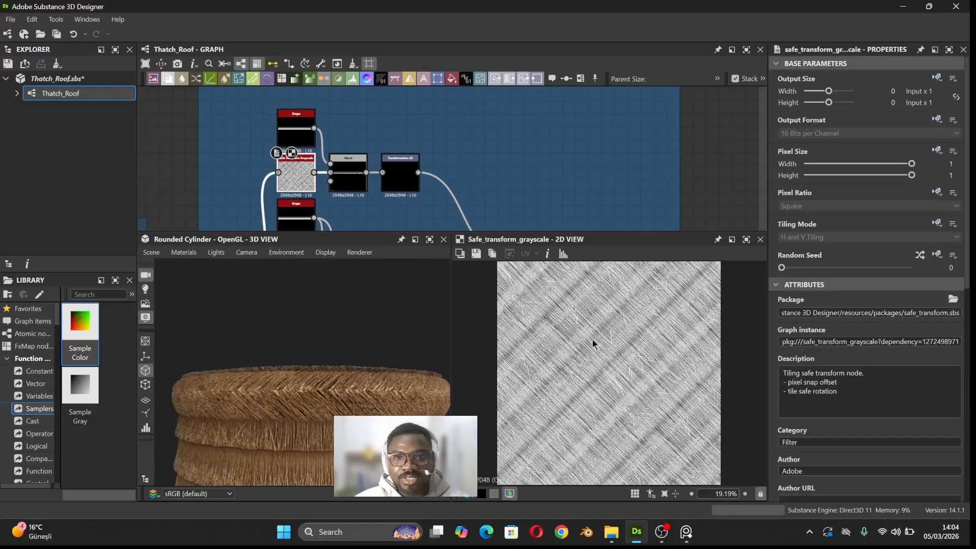
scroll(593, 344, up, 2)
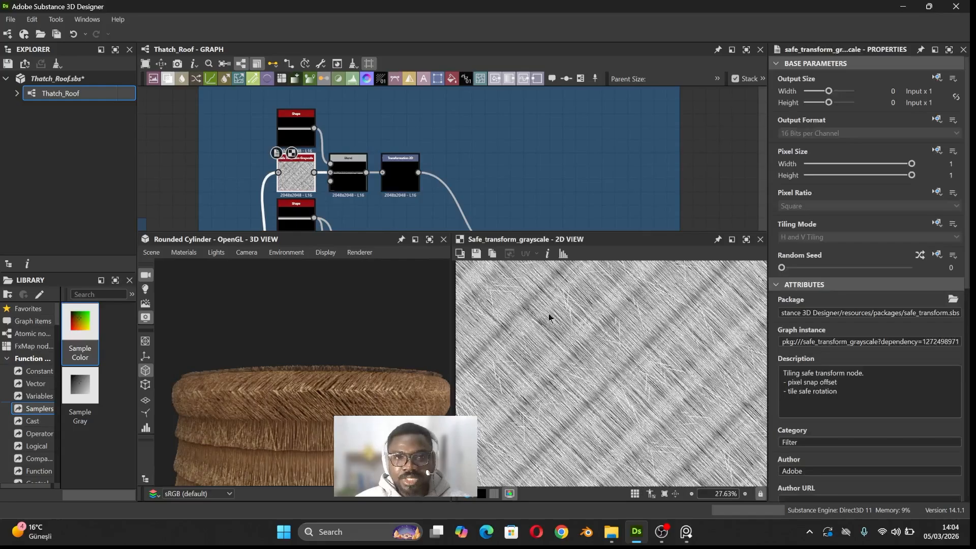
Step: Duplicate the gradient Shape node below the Safe Transform Grayscale and place the copy in free space above the upper branch
middle_drag(352, 217, 332, 224)
double_click(330, 190)
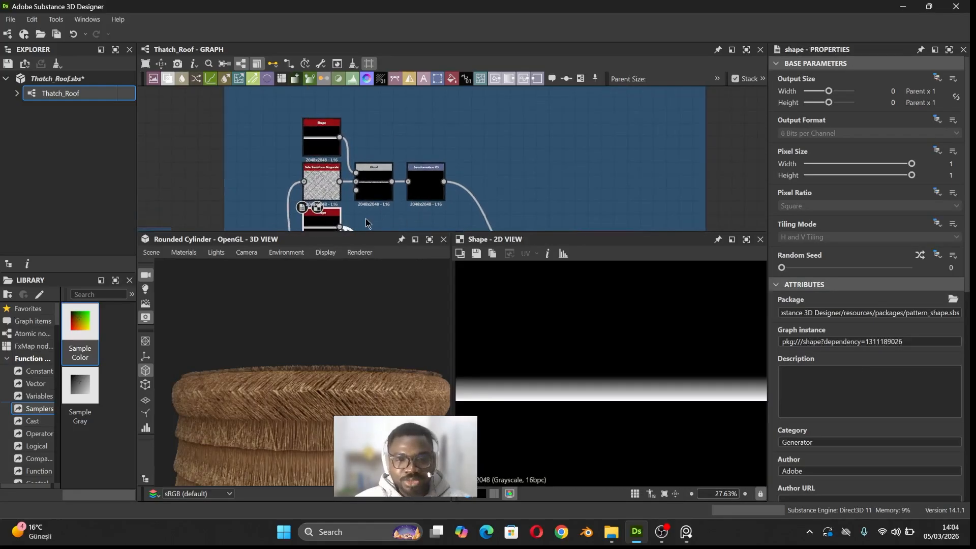
key(ctrl+d)
drag(406, 216, 548, 125)
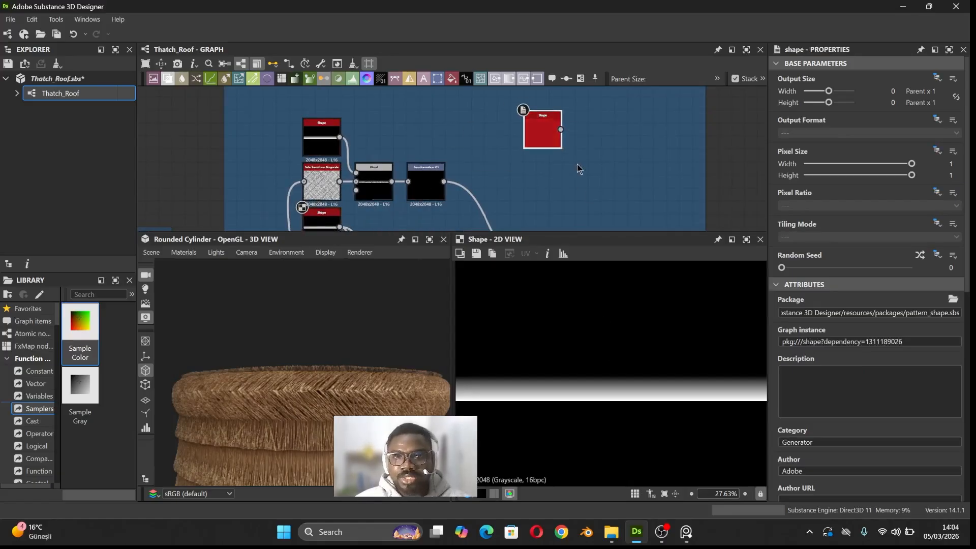
middle_drag(578, 168, 571, 190)
drag(533, 160, 513, 145)
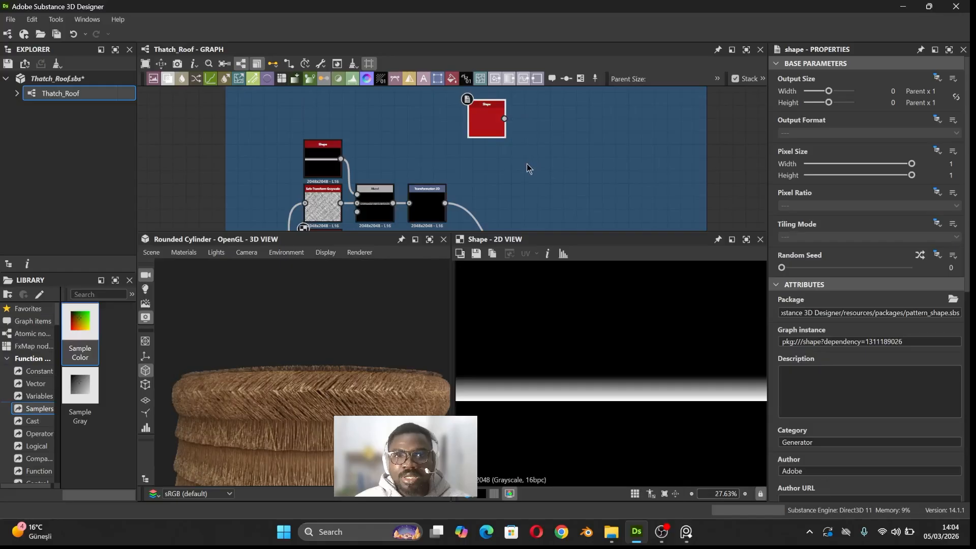
Step: Add a Blend node with the duplicated Shape as foreground and the upper Safe Transform Grayscale as background
middle_drag(526, 162, 512, 144)
middle_drag(431, 166, 449, 184)
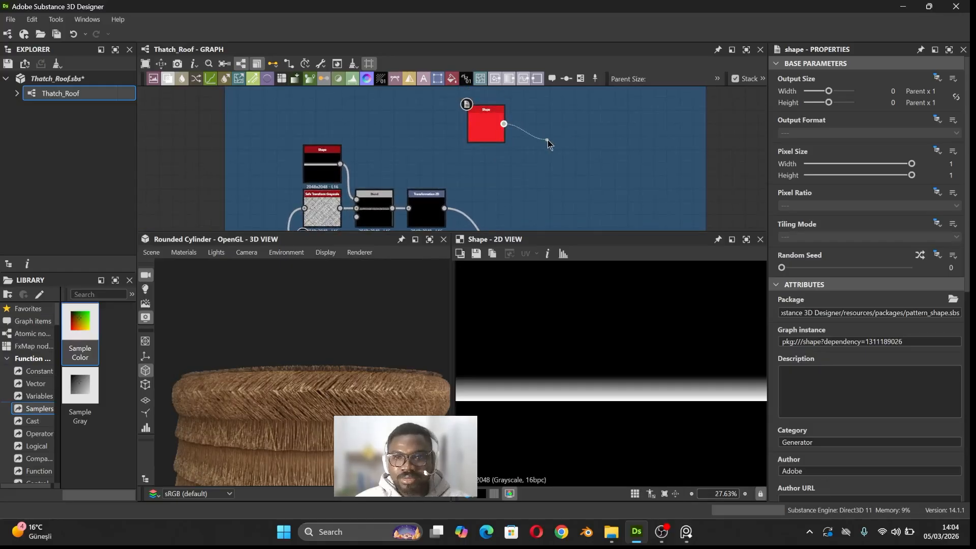
key(space)
text(ble)
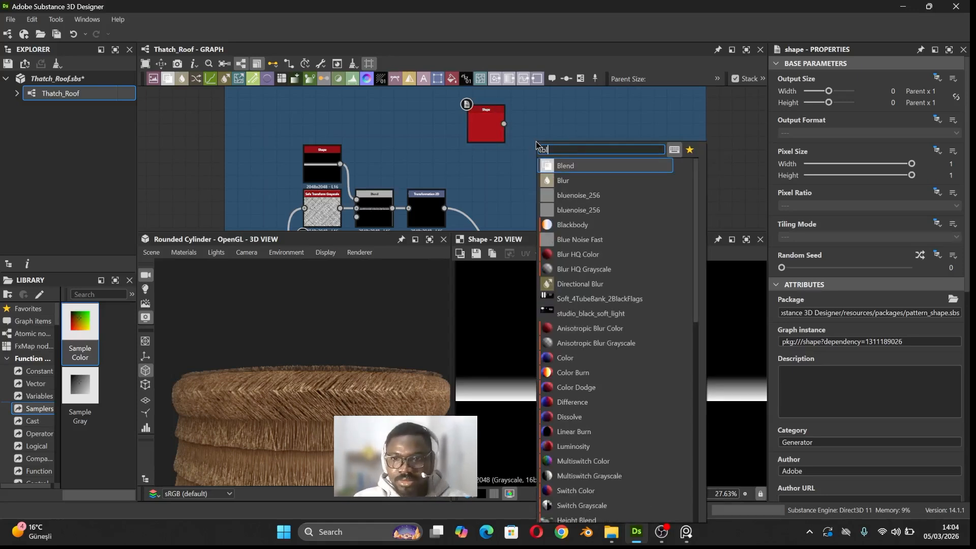
key(Return)
drag(541, 146, 567, 147)
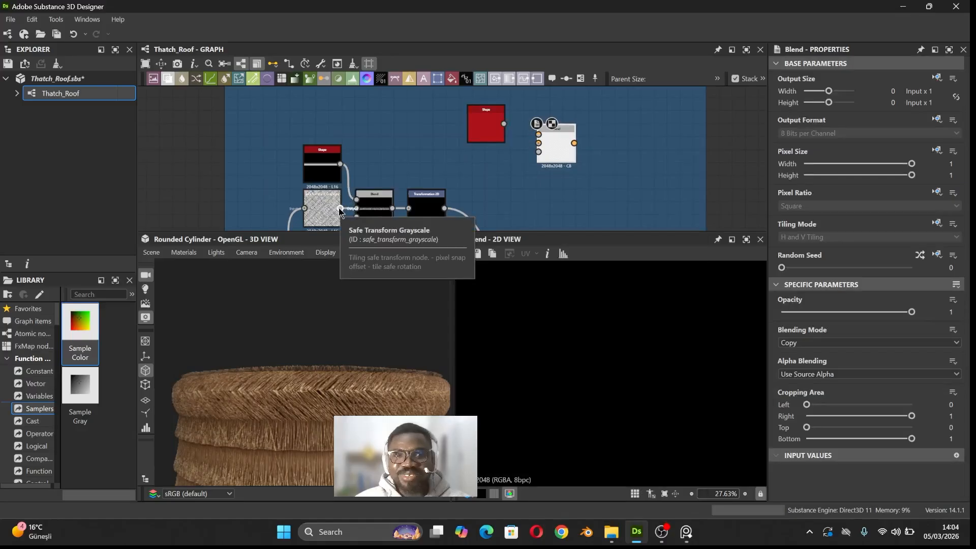
drag(340, 209, 558, 150)
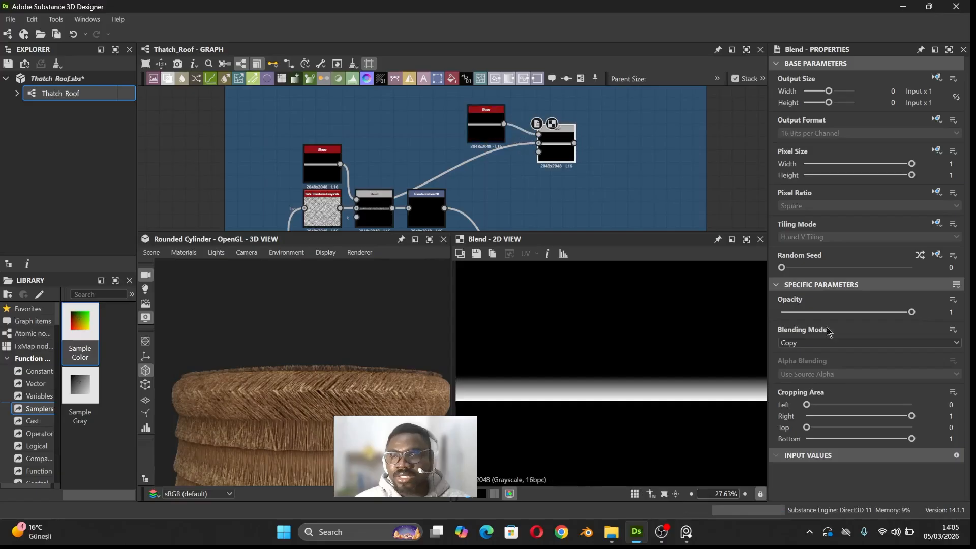
Step: Set the new Blend node's blending mode to Add Sub and inspect the resulting straw edge
click(823, 343)
click(810, 390)
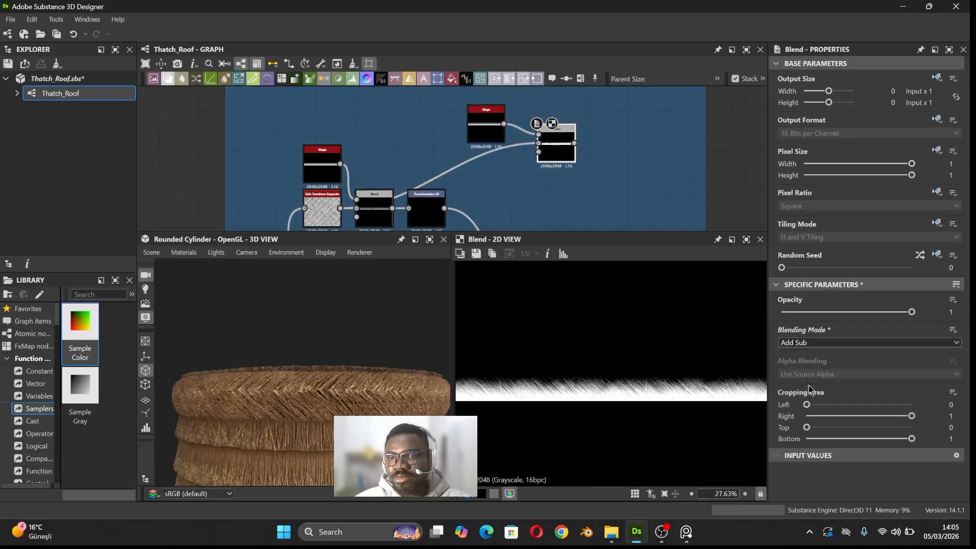
scroll(679, 404, up, 2)
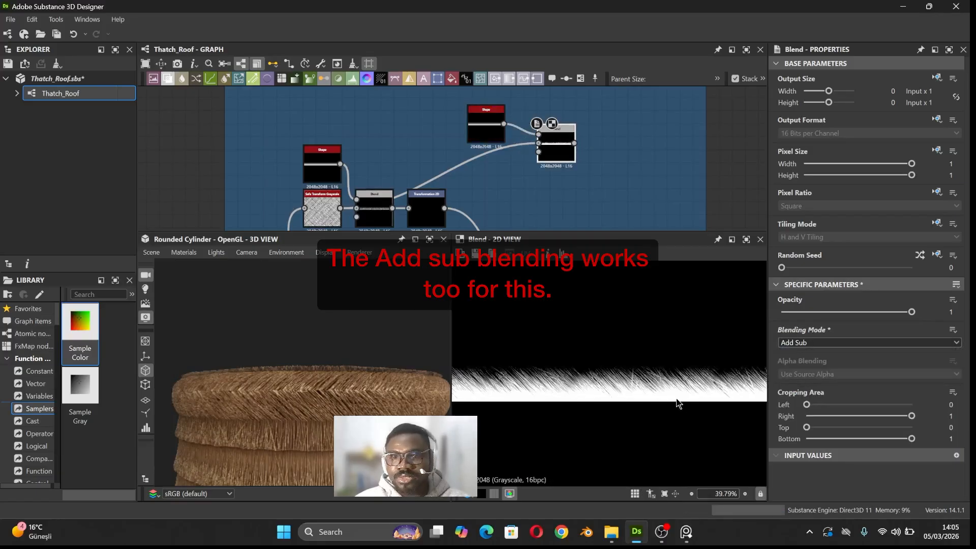
Step: Set the Size X of the duplicated gradient Shape feeding the new Blend to 0.04 to thin the straw strip
middle_drag(526, 185, 511, 207)
scroll(538, 191, down, 1)
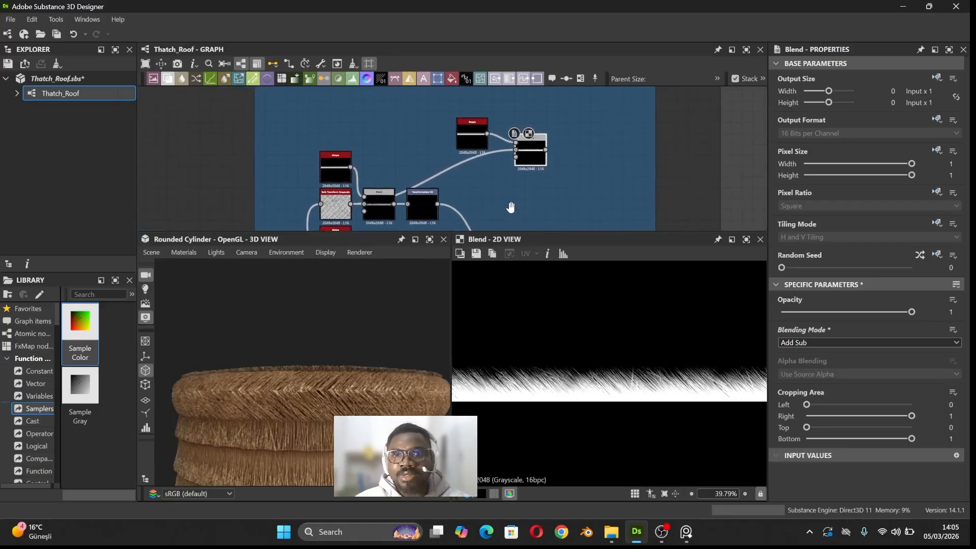
click(480, 140)
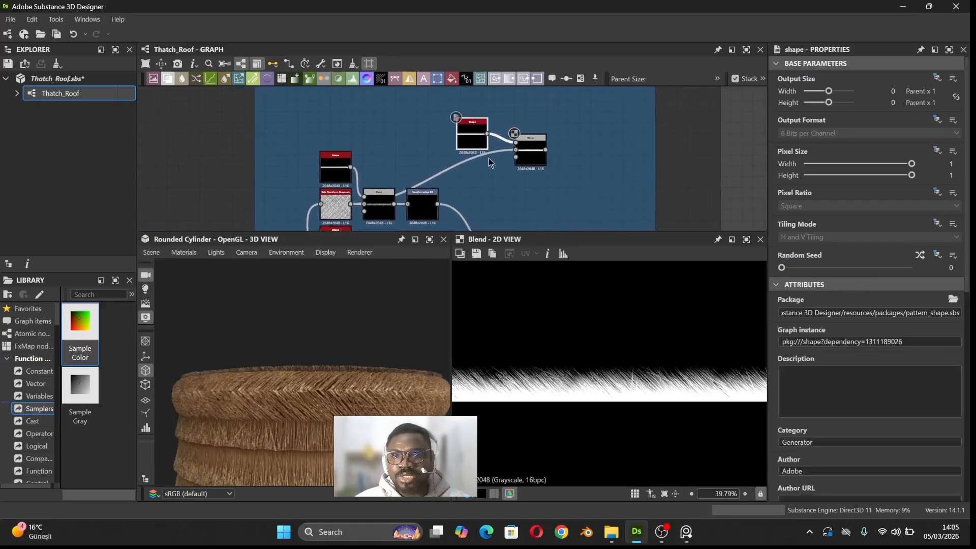
scroll(897, 432, down, 5)
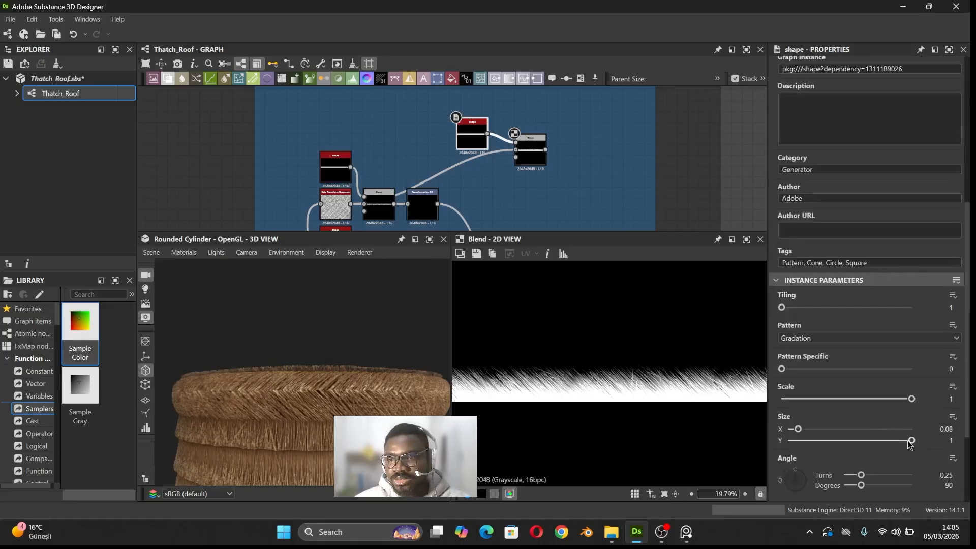
drag(798, 430, 793, 430)
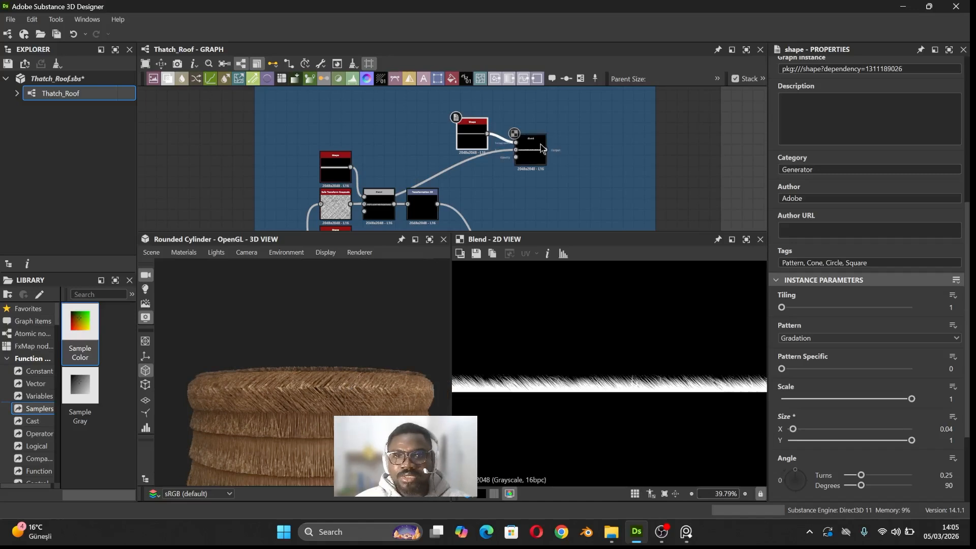
Step: Rearrange the duplicated Shape and its Blend node, and add a Transformation 2D node after the Blend
drag(530, 152, 583, 149)
mouse_move(472, 136)
mouse_down()
mouse_move(467, 103)
mouse_move(475, 141)
mouse_up()
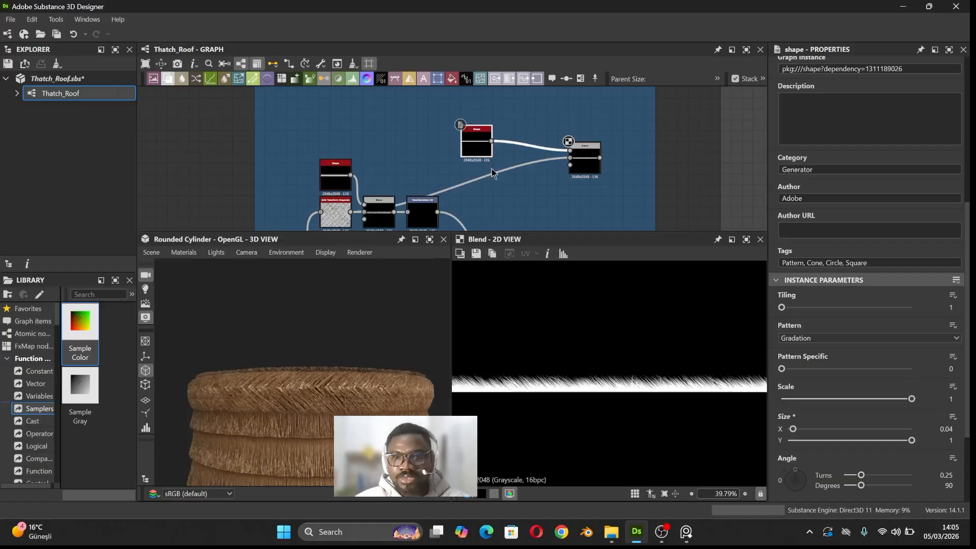
scroll(613, 357, down, 2)
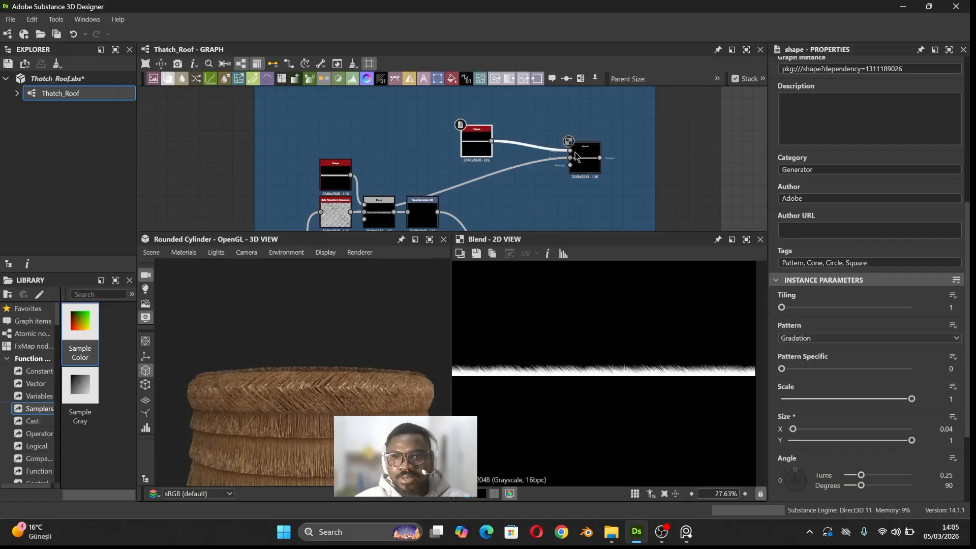
mouse_move(585, 170)
mouse_down()
mouse_move(541, 170)
mouse_move(588, 168)
mouse_up()
text(tra)
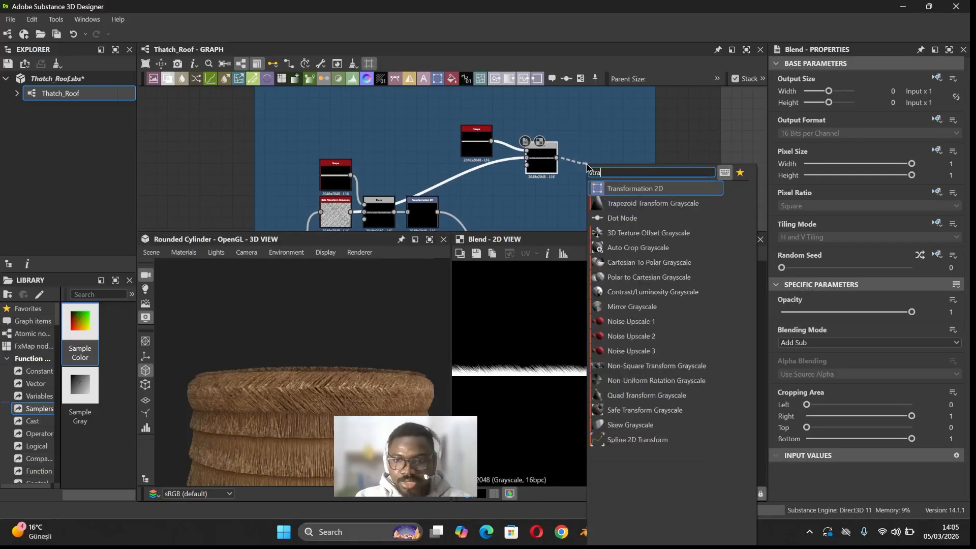
key(Return)
Step: Shift the straw strip toward the canvas's upper edge, offset X 0 and Y about 0.4031, and stretch it slightly past both sides
drag(631, 356, 630, 286)
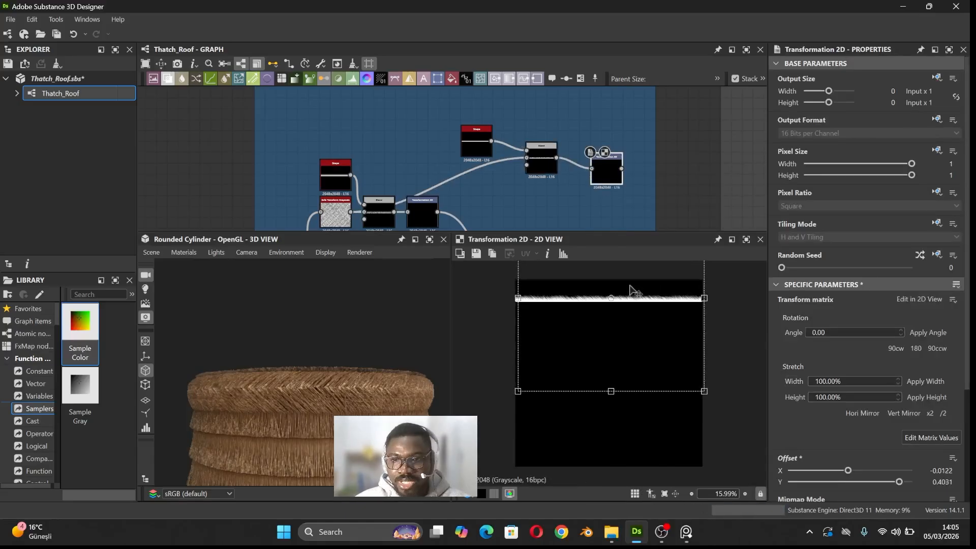
drag(514, 299, 509, 299)
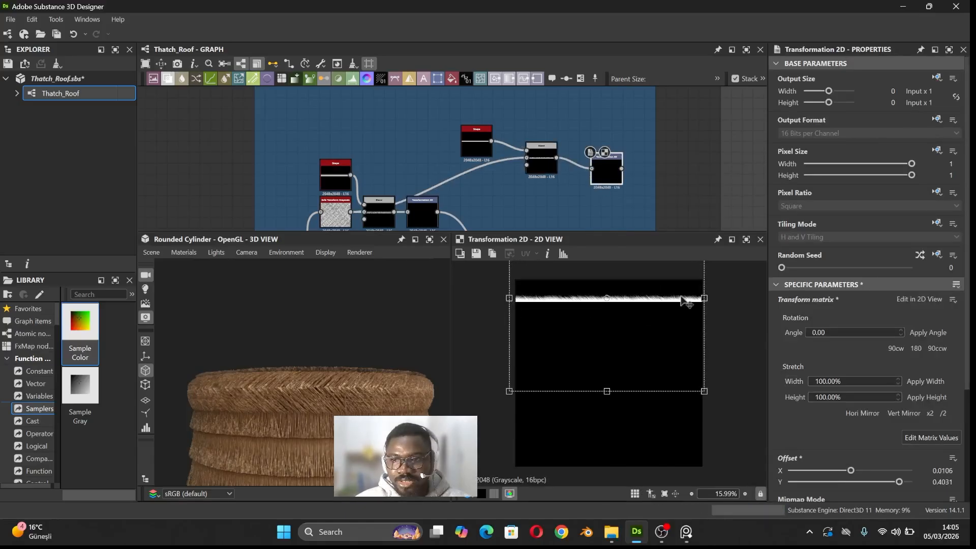
drag(704, 299, 710, 302)
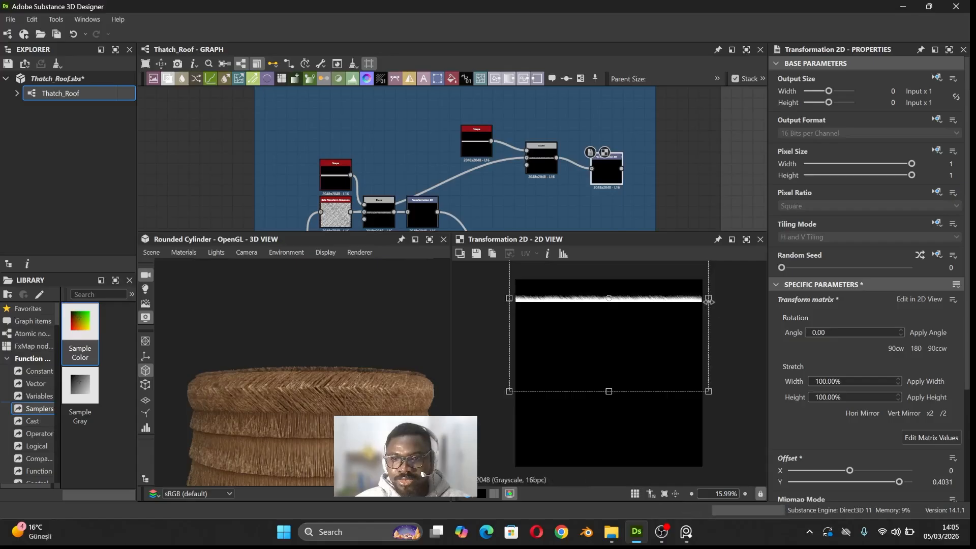
scroll(653, 309, up, 3)
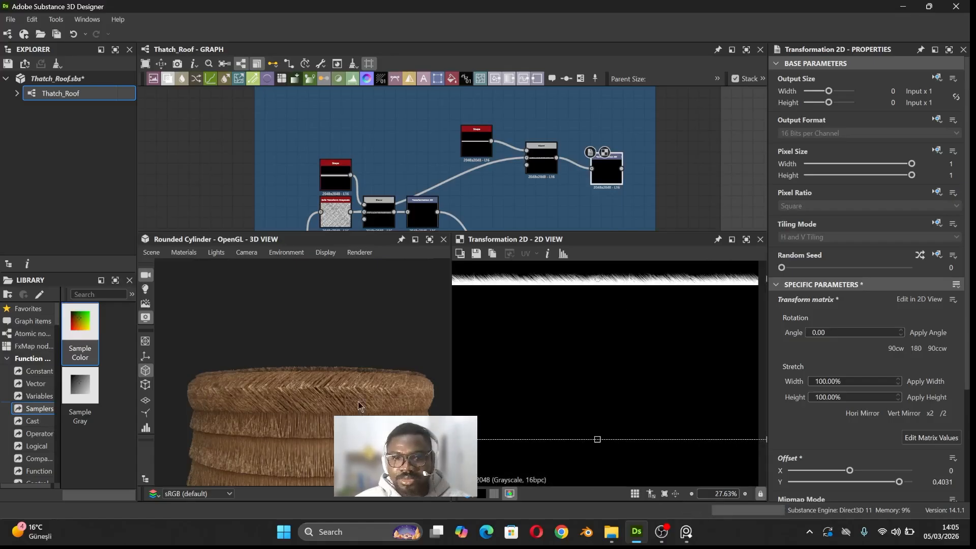
scroll(324, 418, up, 2)
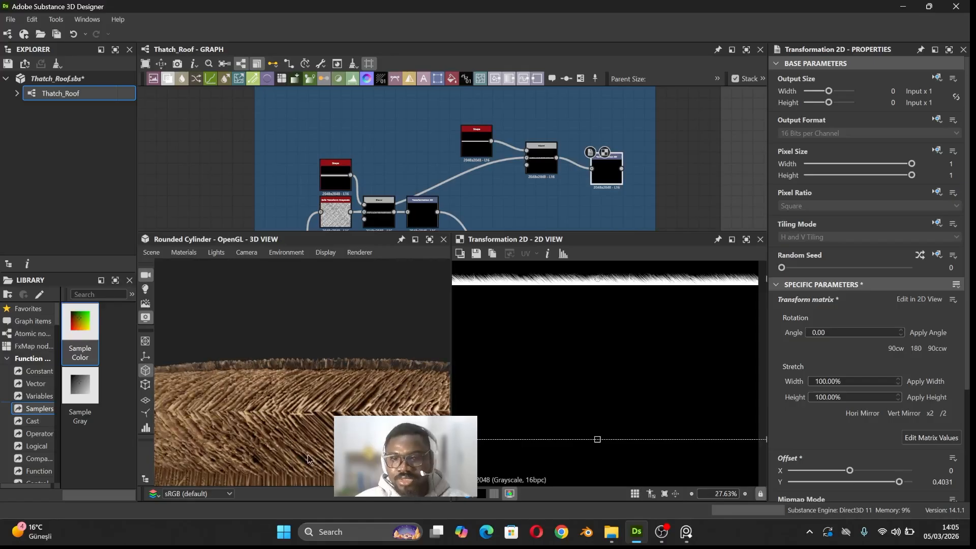
scroll(553, 356, down, 2)
Step: Duplicate the uppermost Shape and its Add Sub Blend, place the copies below the originals, and preview the copied Blend
mouse_move(547, 202)
middle_down()
mouse_move(507, 169)
mouse_move(541, 193)
mouse_move(558, 190)
middle_up()
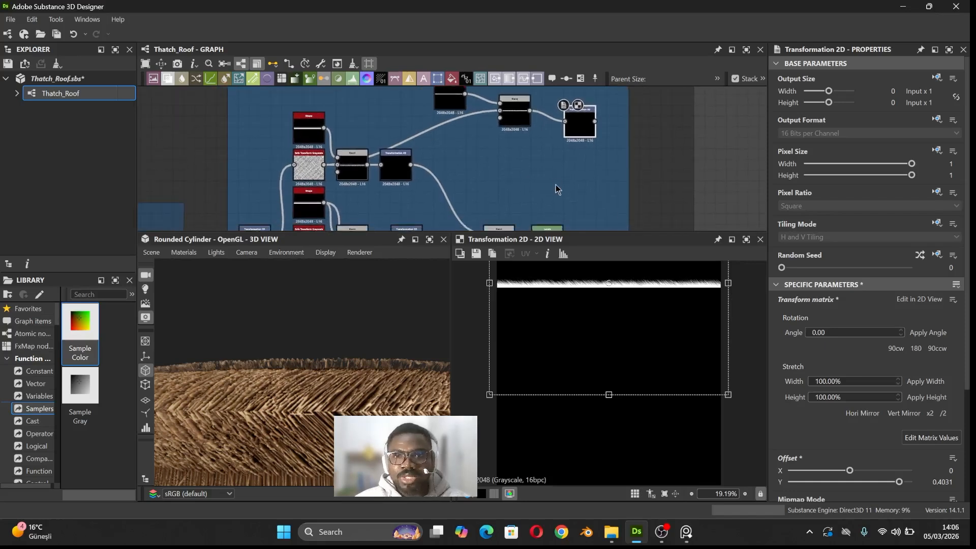
click(515, 119)
click(445, 98)
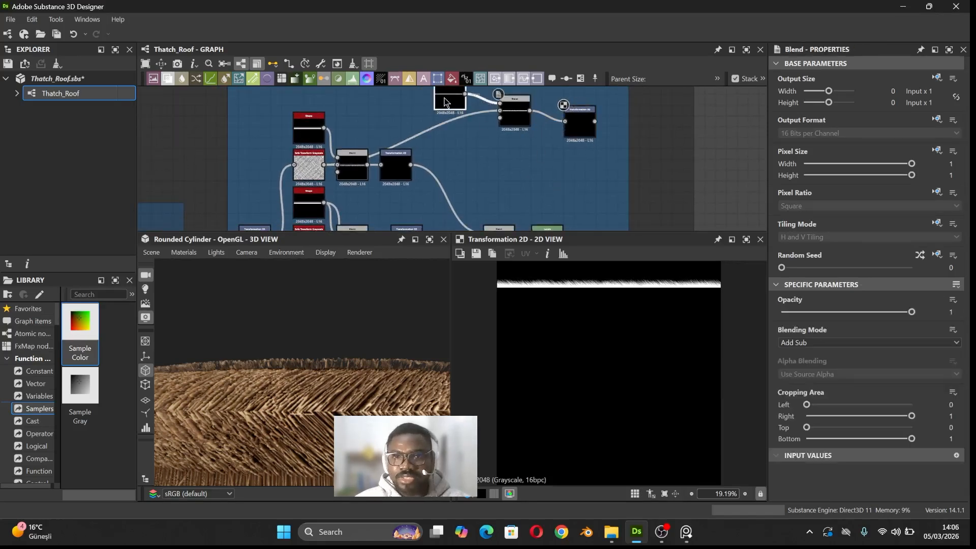
click(581, 134)
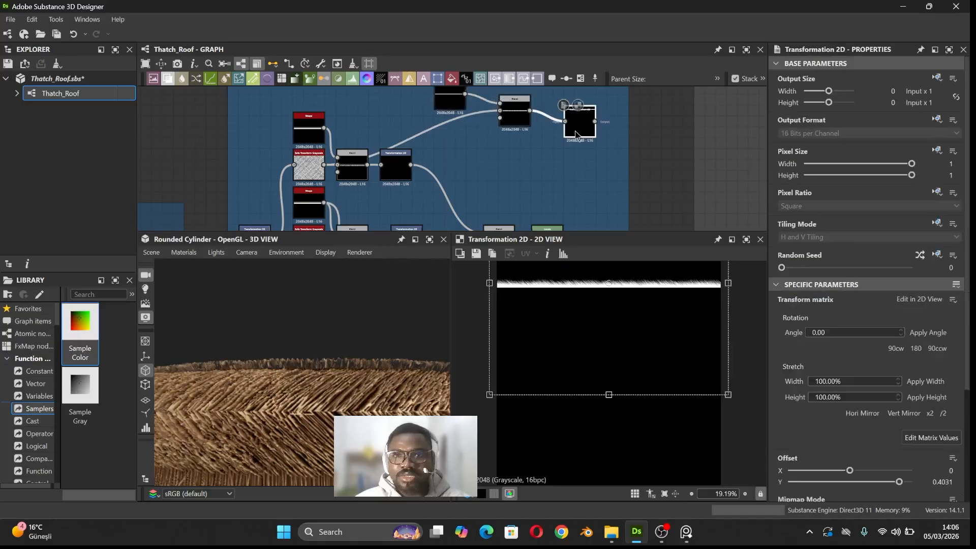
click(504, 118)
click(453, 102)
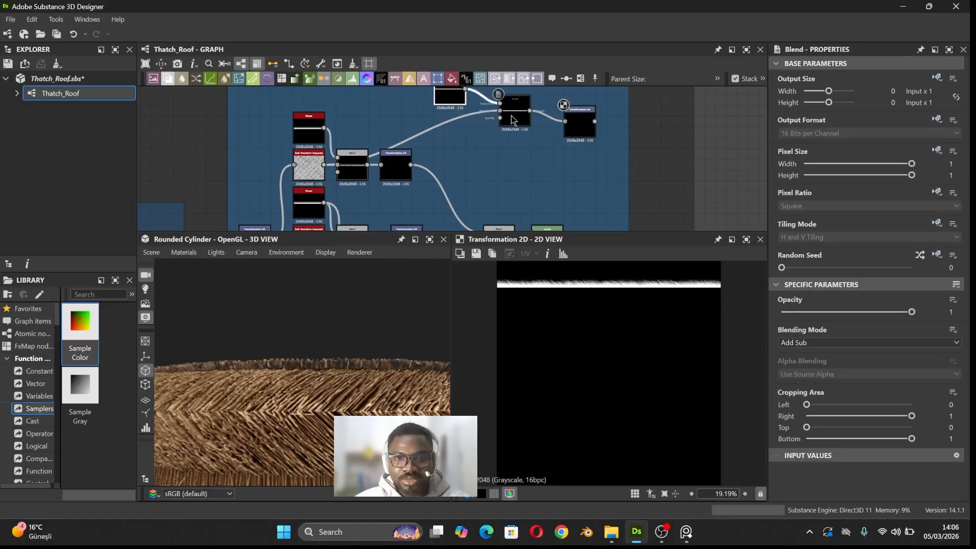
click(572, 125)
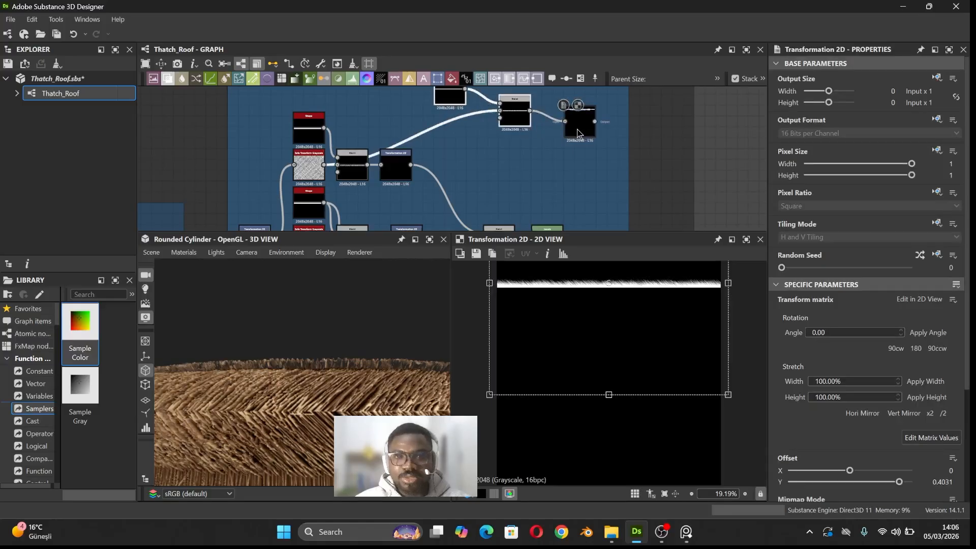
key(ctrl+v)
drag(611, 146, 537, 170)
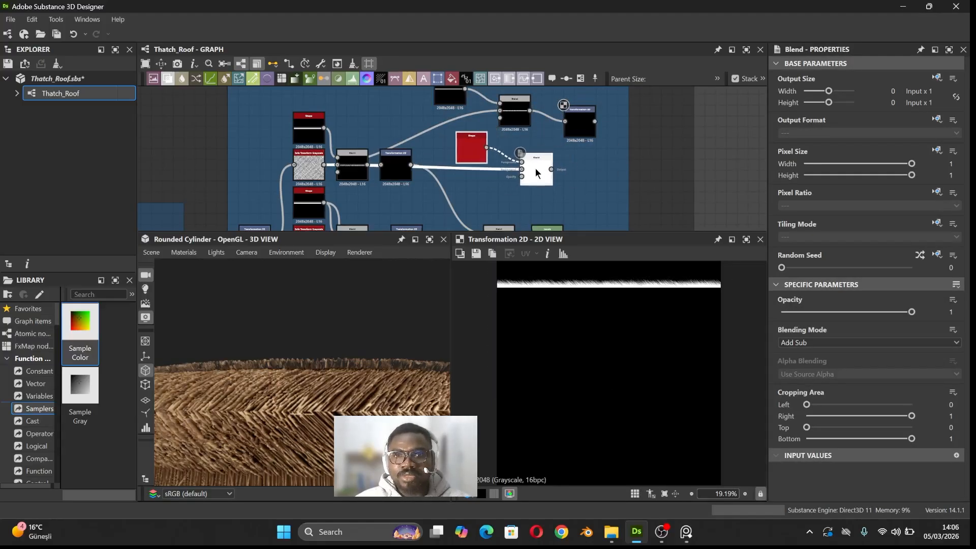
double_click(536, 171)
scroll(598, 367, up, 2)
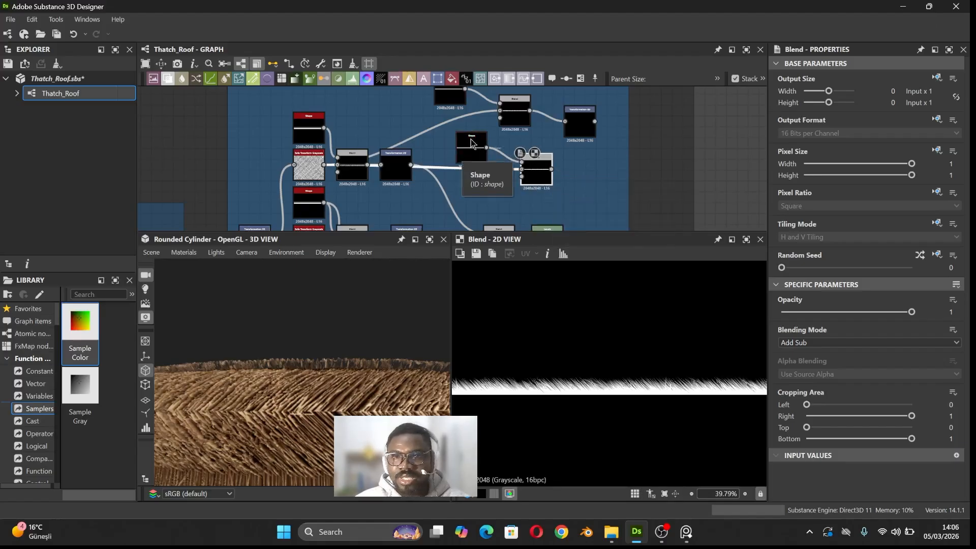
Step: Insert a Safe Transform Grayscale node between the upper straw pattern and the copied Blend, moving the copied Shape up for room
drag(472, 143, 473, 129)
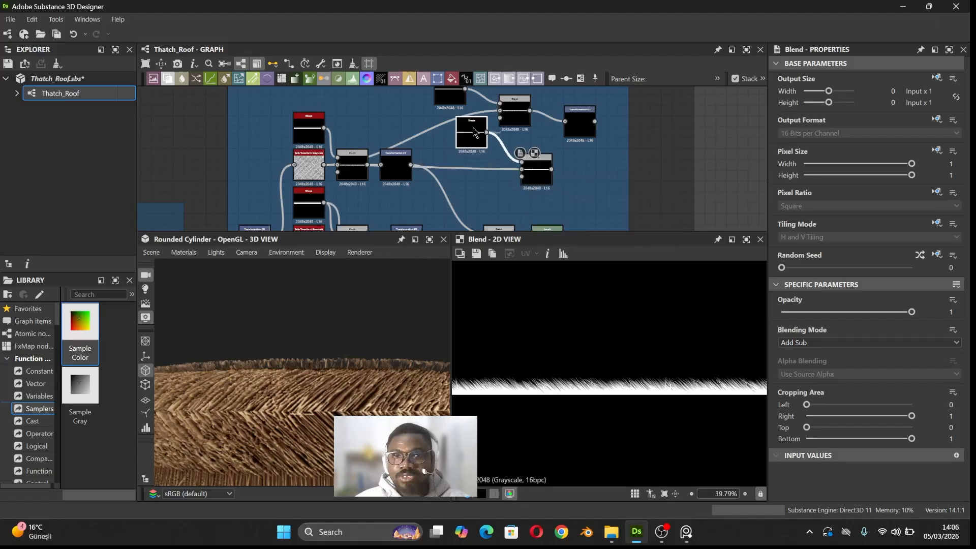
click(319, 174)
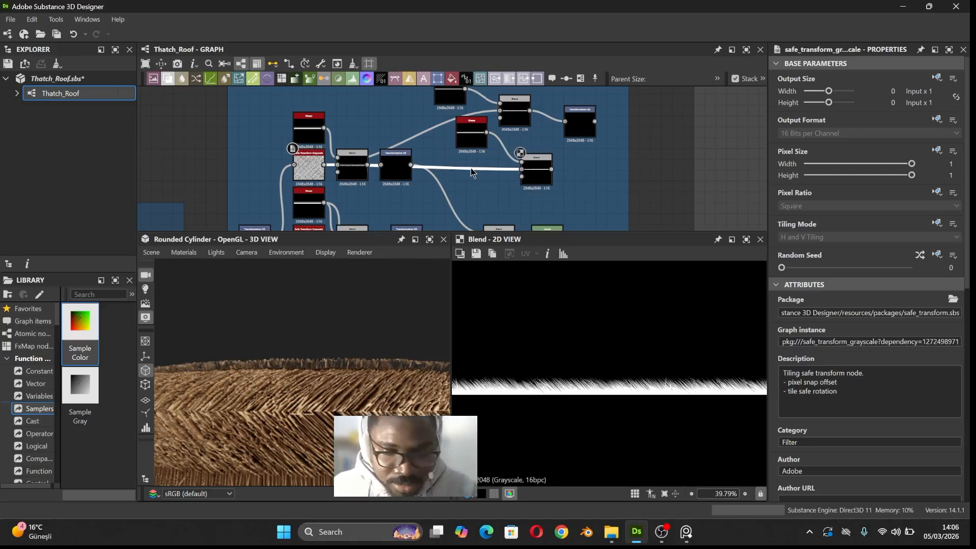
key(space)
text(s)
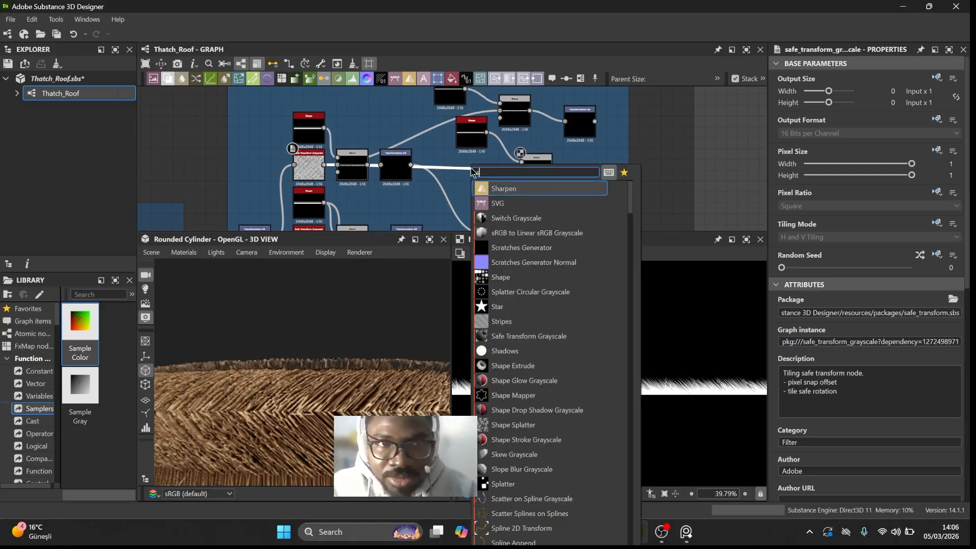
text(af)
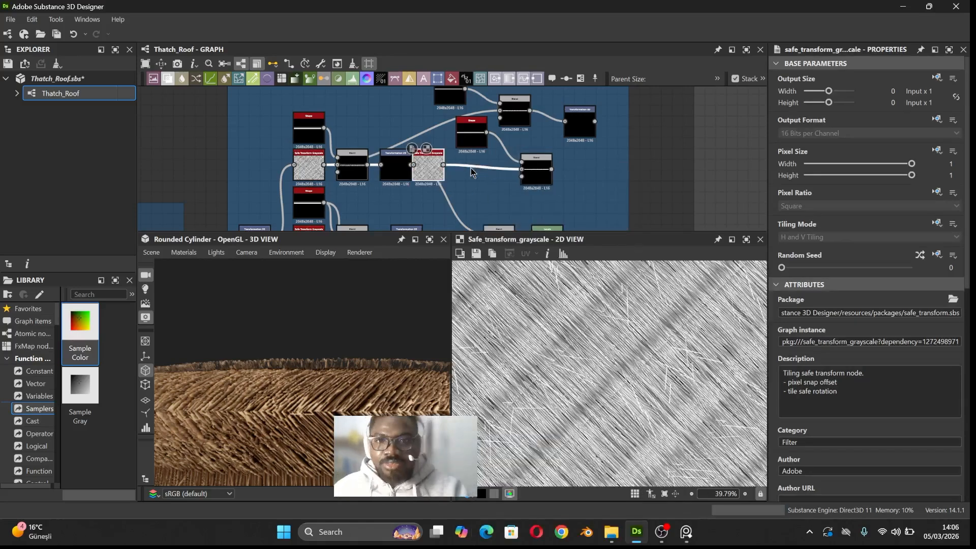
drag(439, 159, 491, 169)
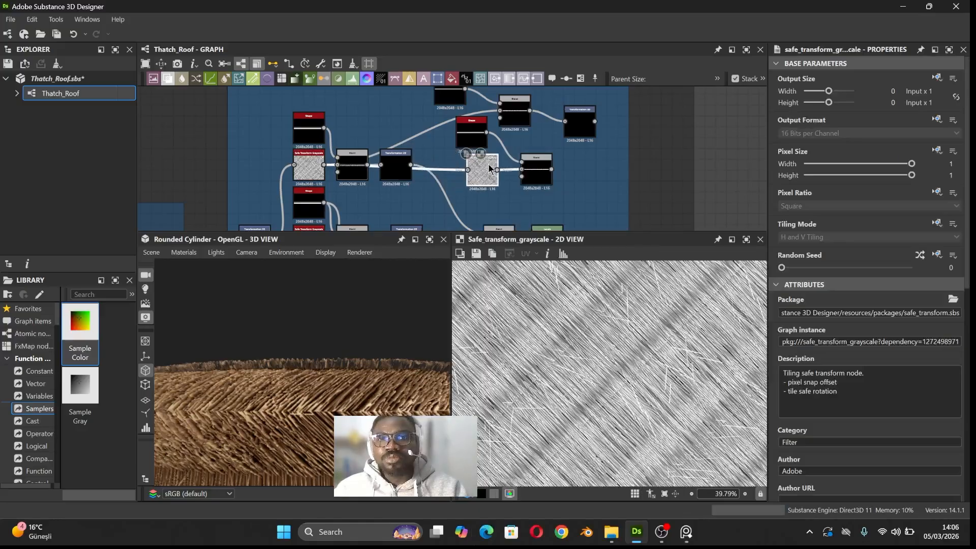
Step: Preview the copied Blend and set the inserted Safe Transform Grayscale's rotation to about 0.29 turns (104.38 degrees)
double_click(541, 179)
click(482, 171)
scroll(888, 422, down, 3)
scroll(887, 422, down, 2)
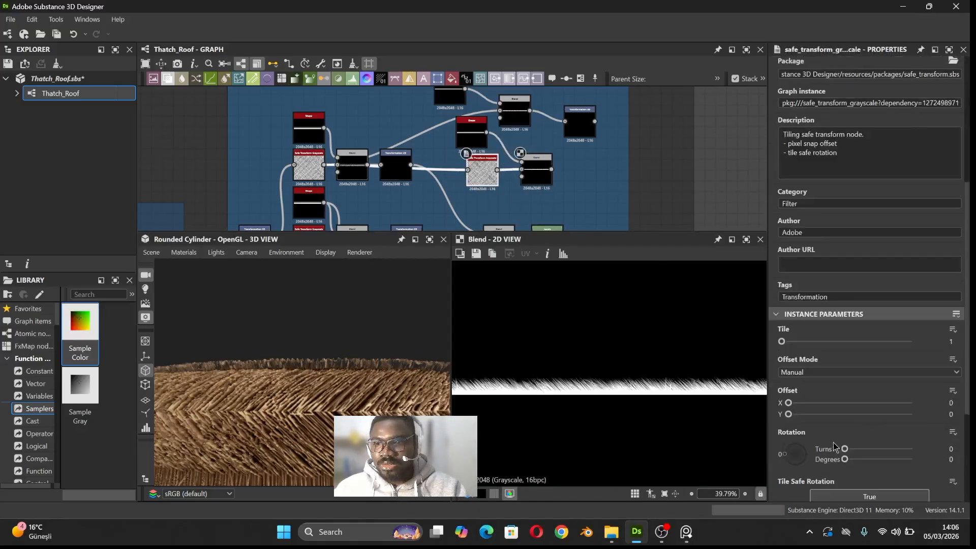
drag(846, 450, 866, 453)
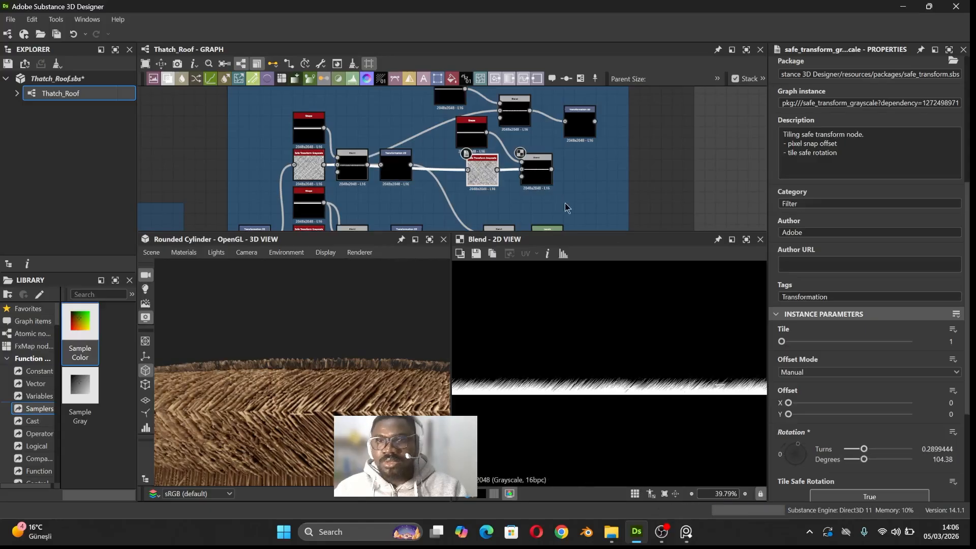
Step: Add a Transformation 2D node after the copied Blend
click(540, 180)
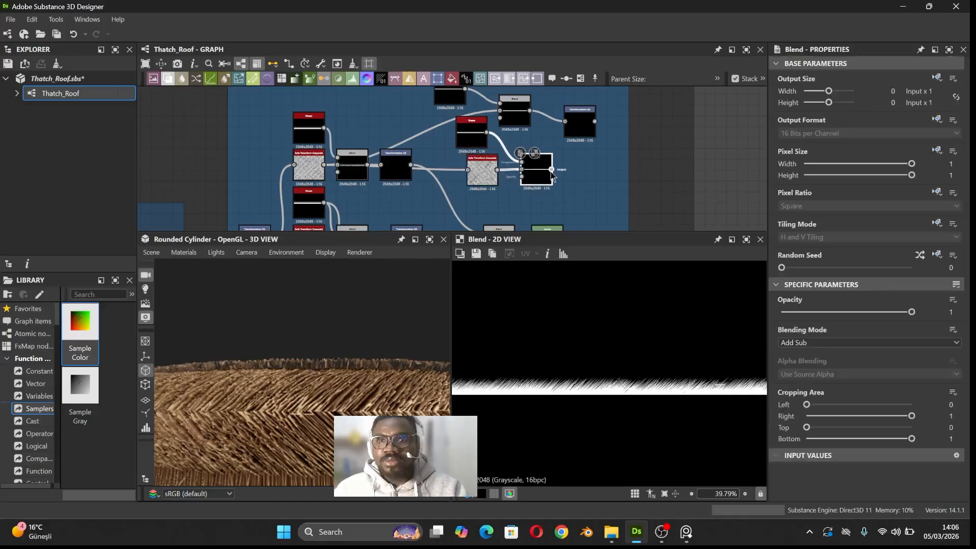
drag(551, 172, 582, 173)
text(tr)
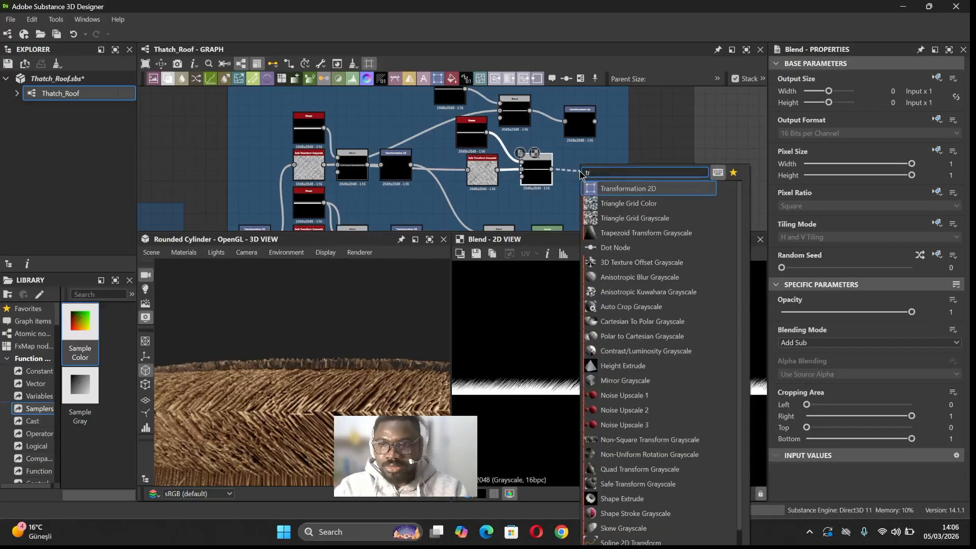
key(Return)
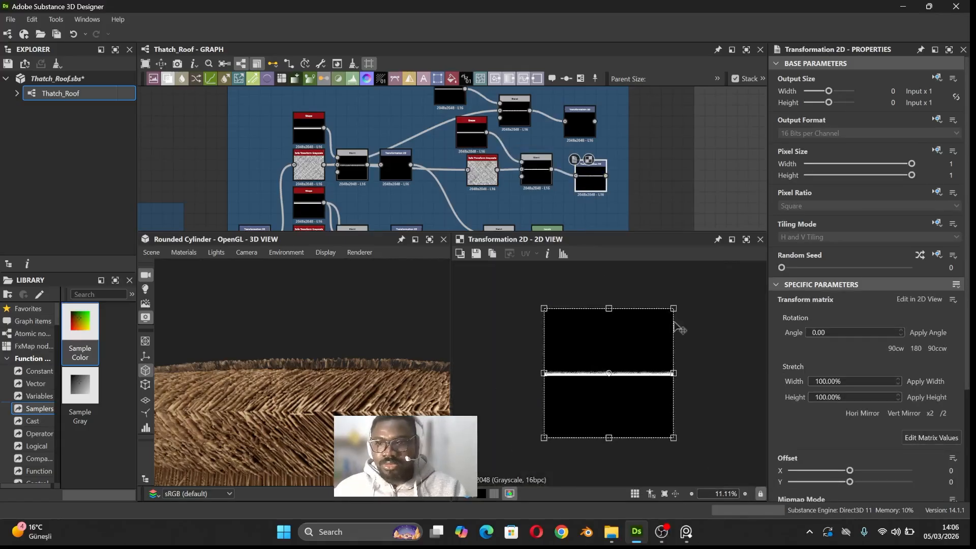
Step: Rotate the second straw strip 180 degrees and move it to the canvas's upper edge, offset about X 0.0178, Y -0.4635
drag(688, 302, 545, 417)
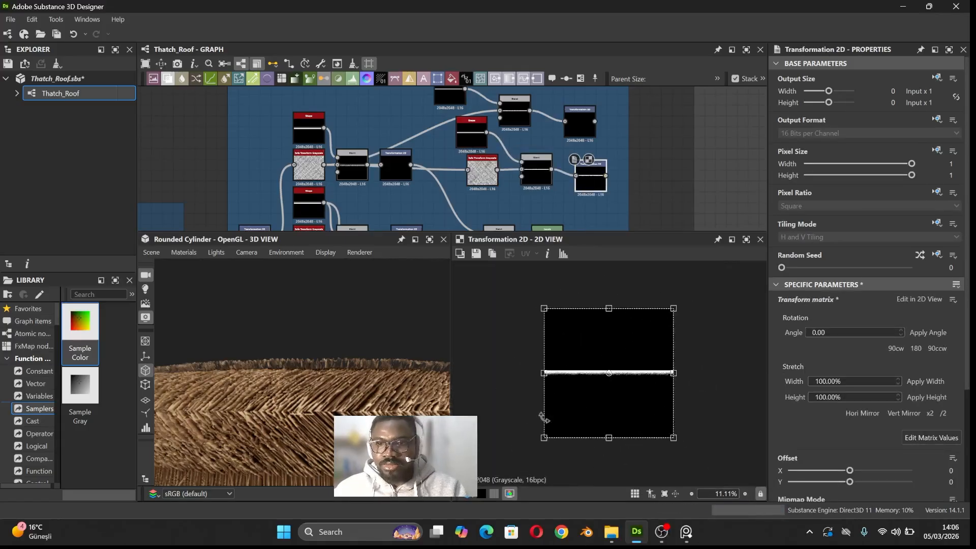
scroll(627, 386, up, 1)
drag(627, 377, 644, 325)
scroll(641, 335, up, 1)
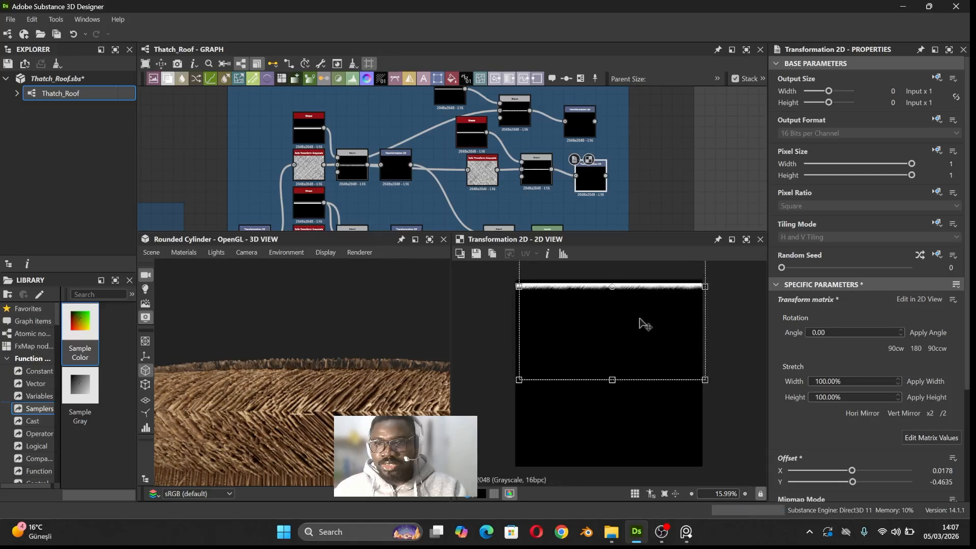
Step: Set the new Transformation 2D's Tiling Mode inheritance to Absolute and choose No Tiling
click(938, 223)
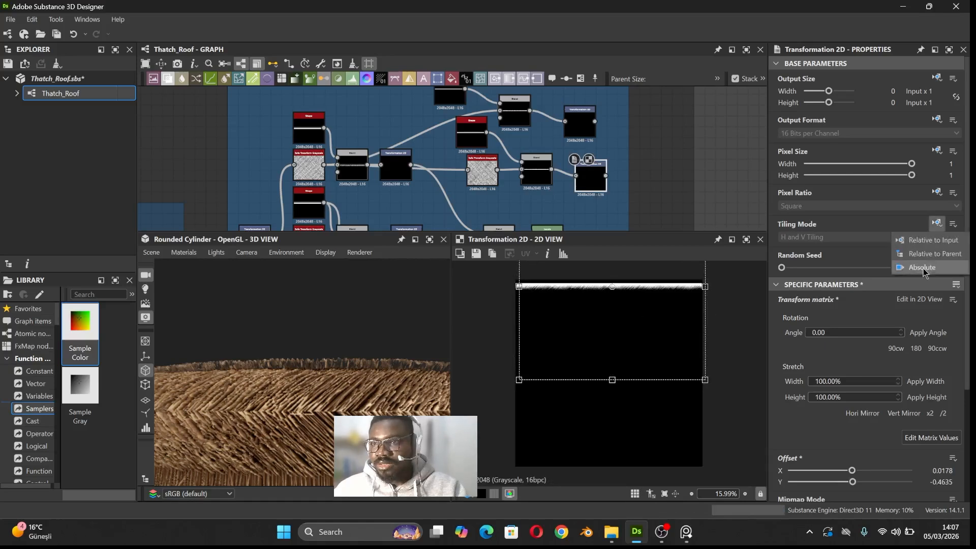
click(923, 242)
click(922, 238)
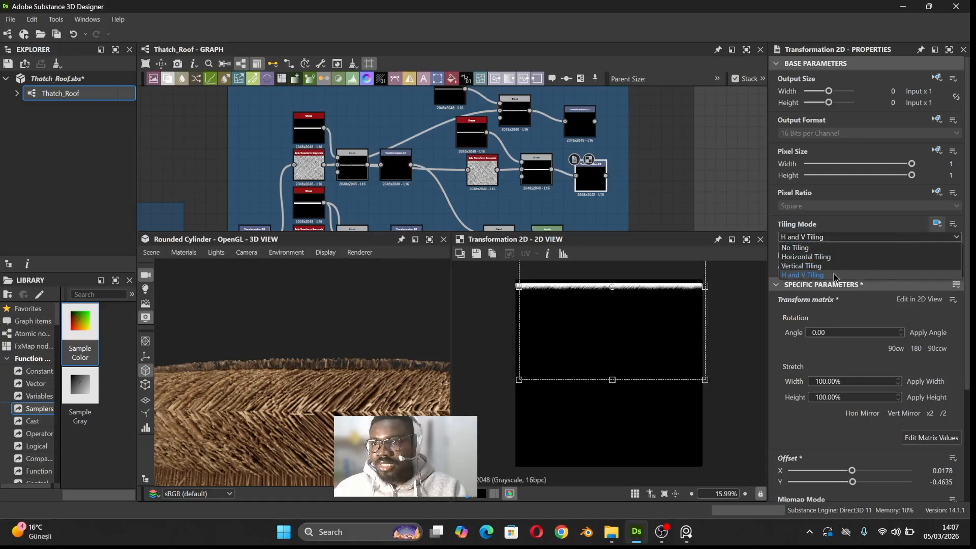
click(795, 247)
Step: Nudge the flipped straw strip against the canvas's upper edge, offset about X -0.0076 and Y -0.4847
scroll(655, 324, up, 3)
middle_drag(655, 324, 686, 413)
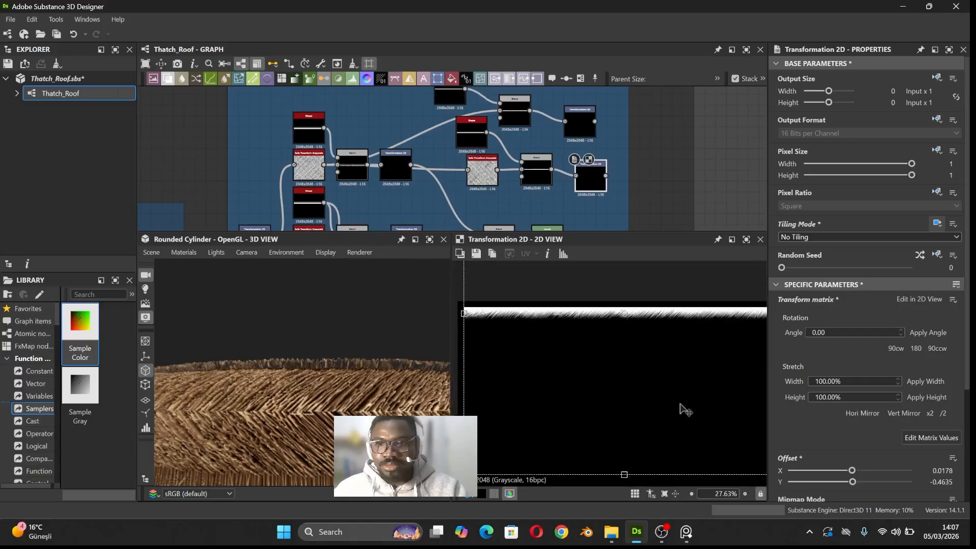
scroll(671, 373, down, 1)
drag(668, 370, 660, 365)
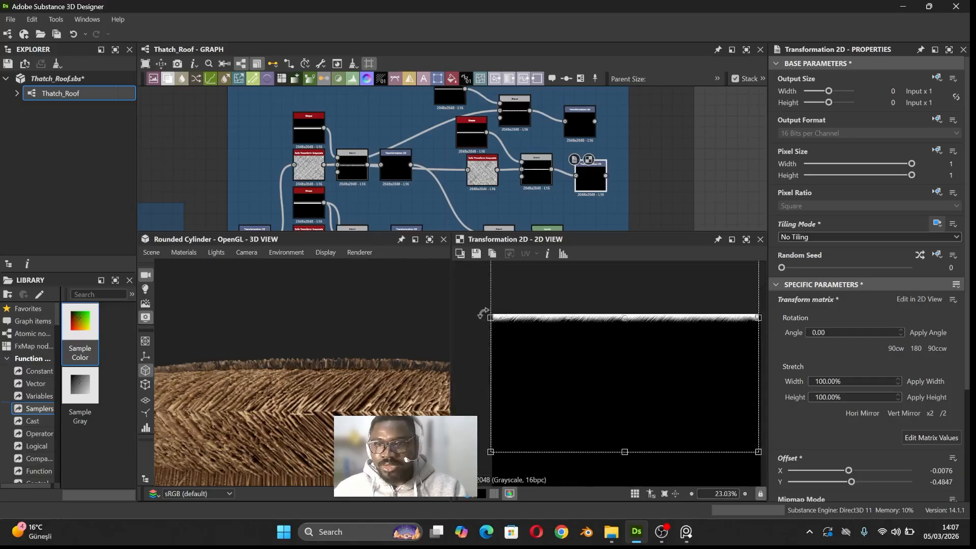
Step: Stretch the flipped straw strip slightly past both sides of the canvas, leaving an offset of about X -0.004, Y -0.4847
drag(492, 317, 490, 318)
middle_drag(553, 347, 497, 349)
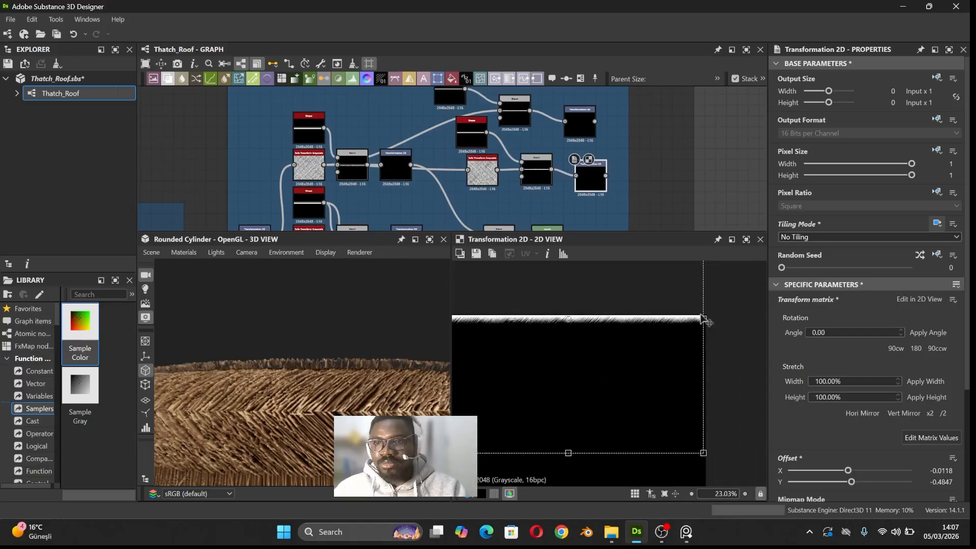
drag(705, 317, 707, 317)
scroll(648, 364, down, 2)
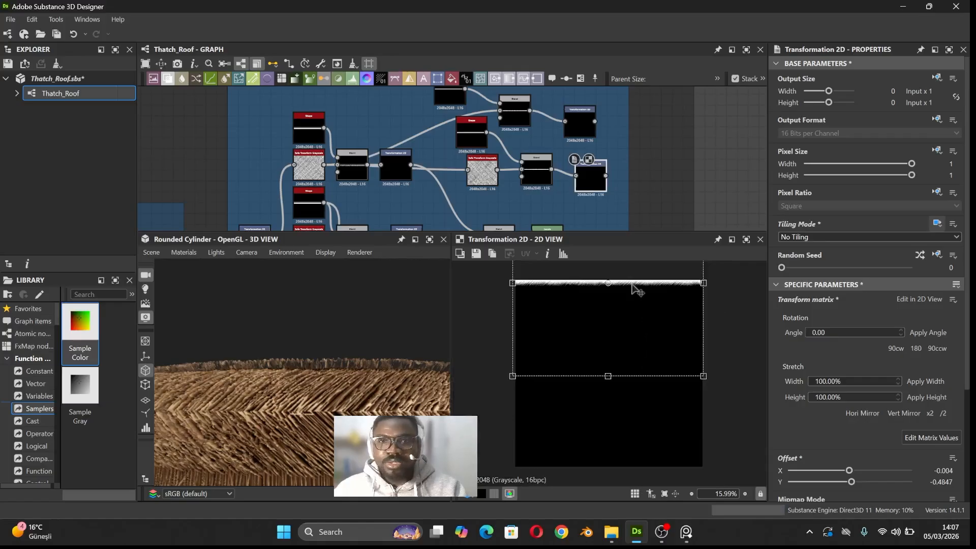
Step: Add a Blend node that combines the outputs of the two straw strip Transformation 2D nodes
click(580, 125)
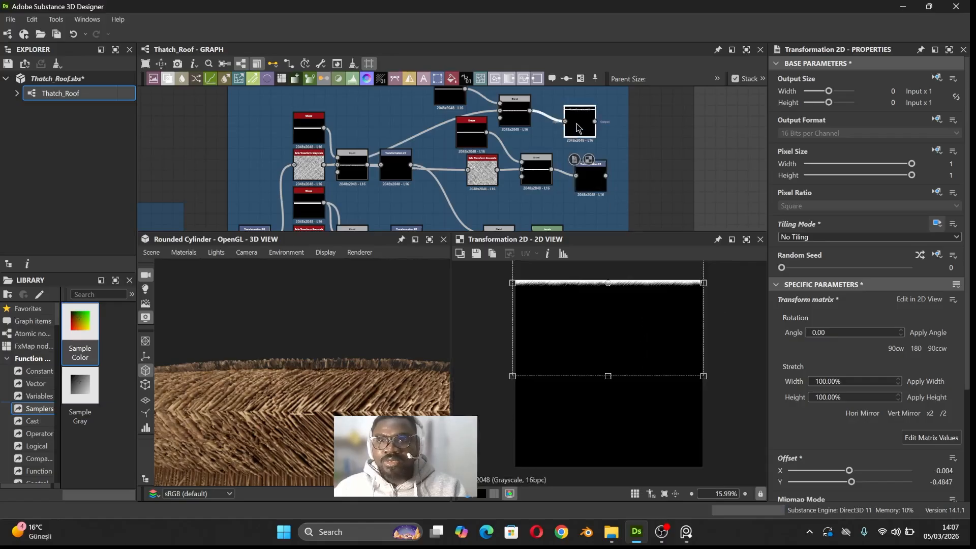
click(598, 184)
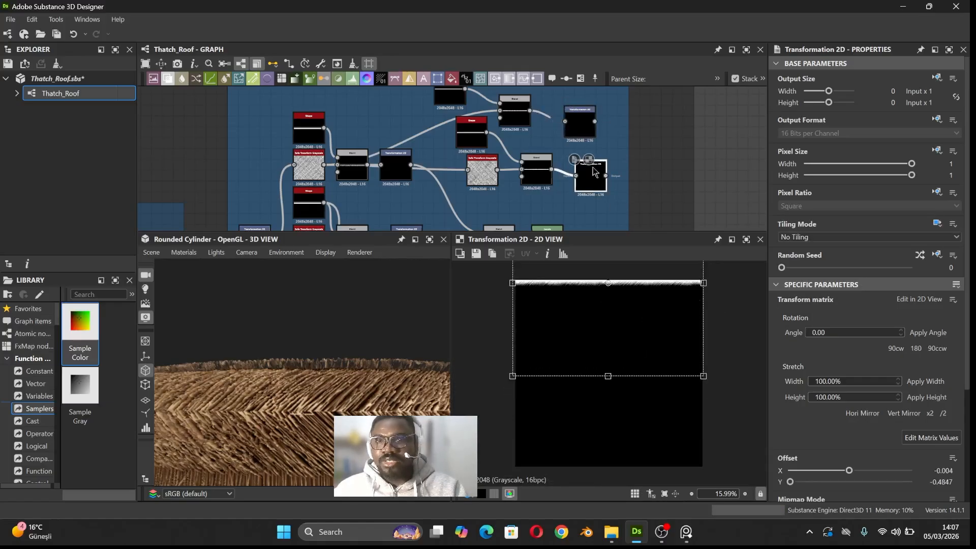
drag(606, 176, 628, 171)
text(ble)
key(Return)
drag(595, 121, 631, 158)
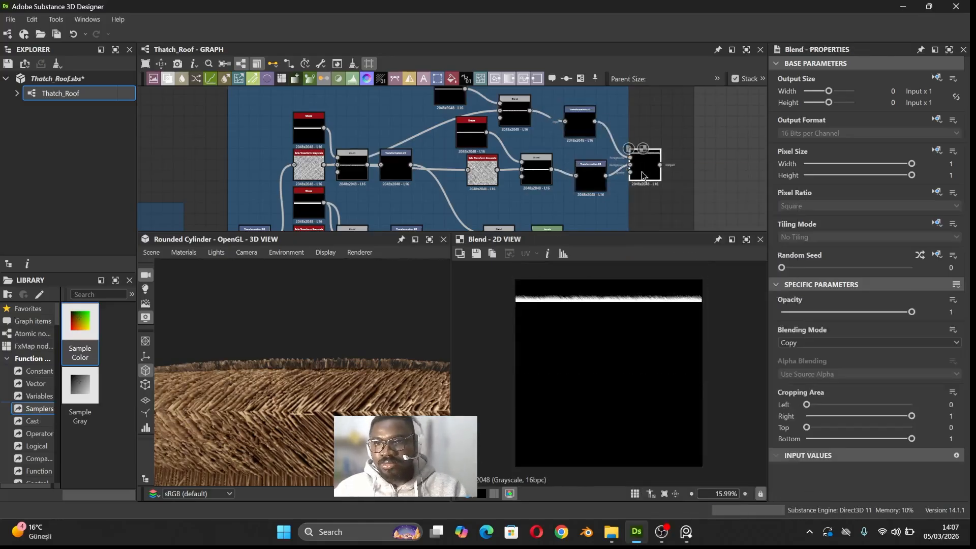
Step: Set the new Blend's Blending Mode to Add (Linear Dodge) and inspect the combined strips up close
click(867, 343)
click(839, 364)
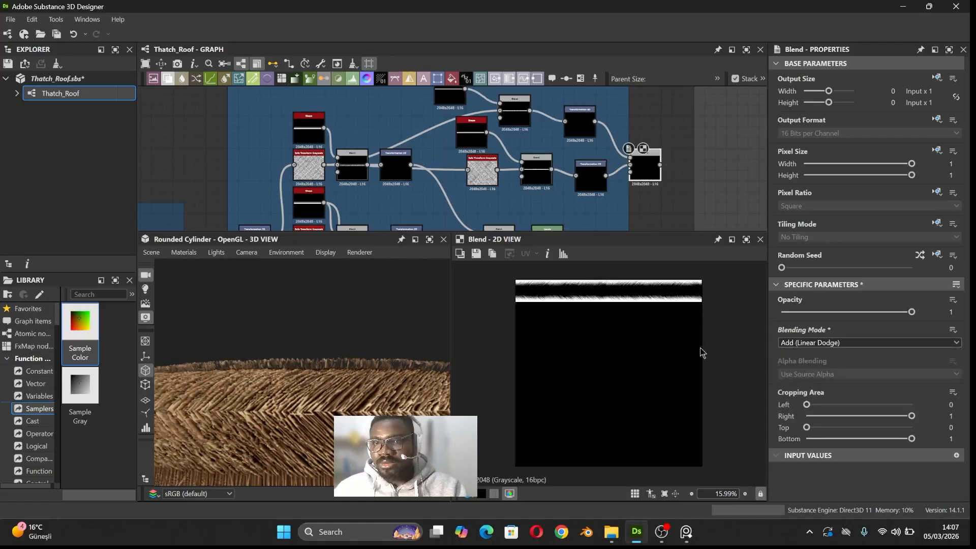
scroll(663, 314, up, 2)
scroll(648, 332, up, 2)
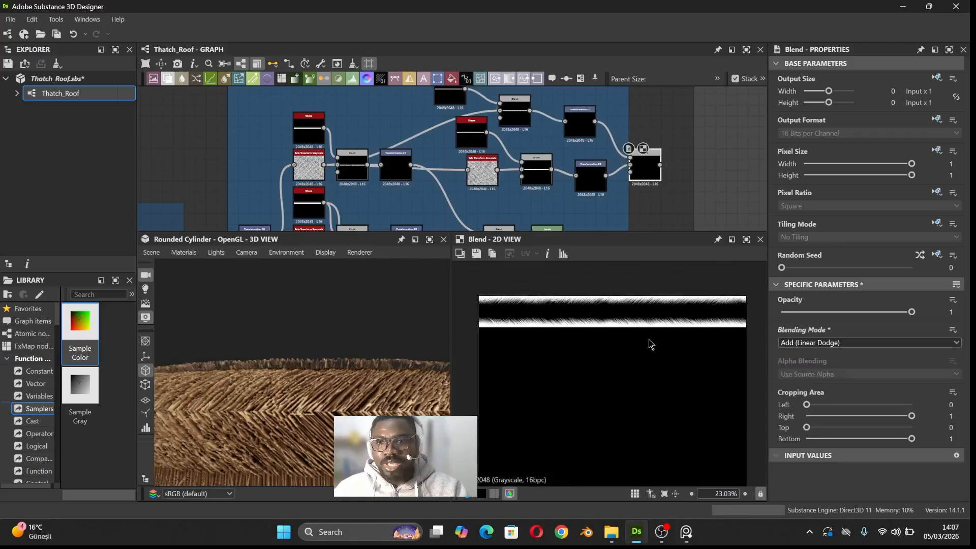
scroll(623, 294, up, 3)
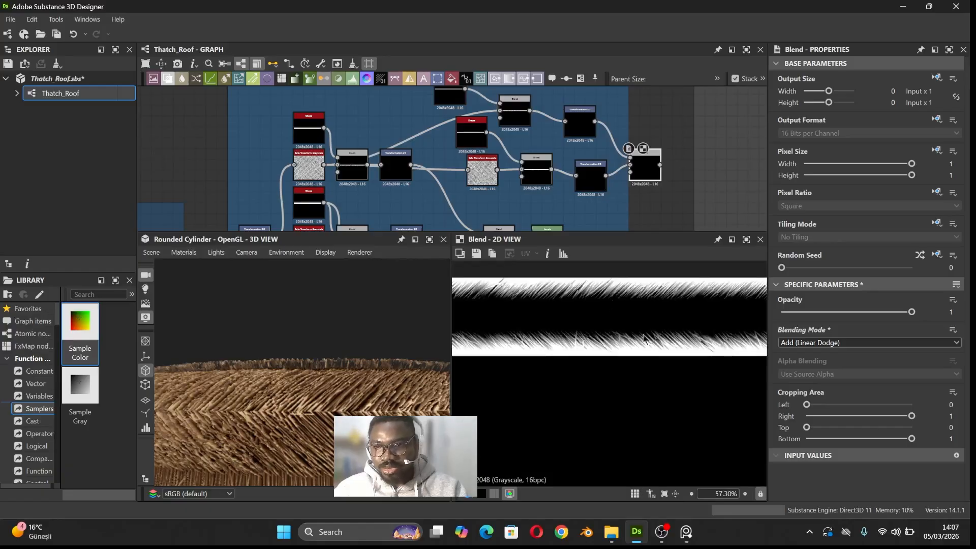
scroll(331, 418, up, 2)
scroll(301, 393, down, 3)
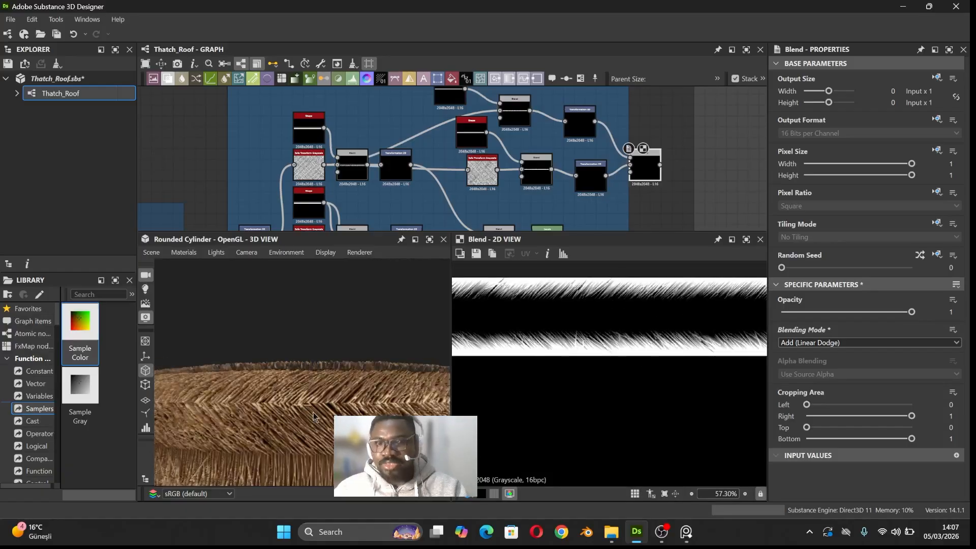
Step: Add a Dot node to the output of the combined strips' Blend and name it TopMaskStraw
scroll(552, 172, down, 3)
middle_drag(552, 172, 492, 158)
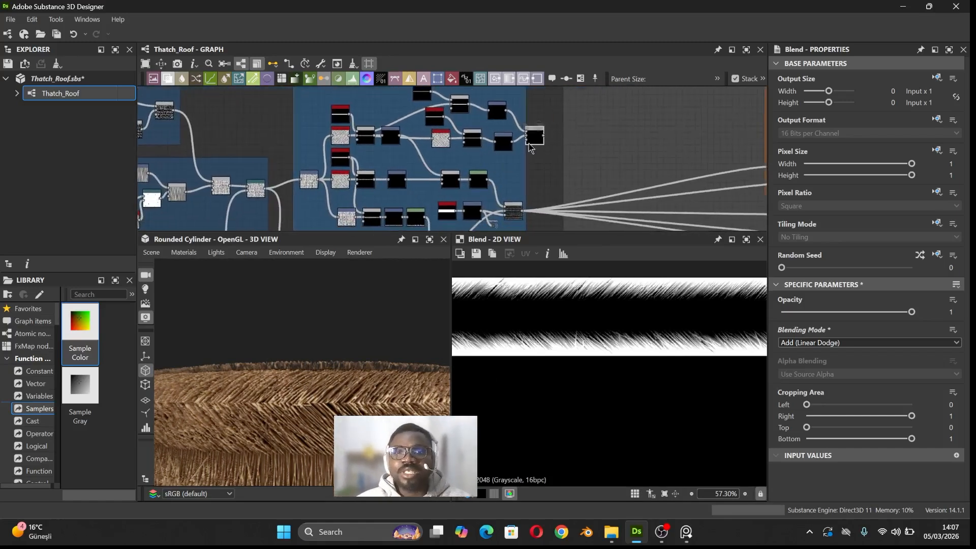
drag(539, 135, 539, 124)
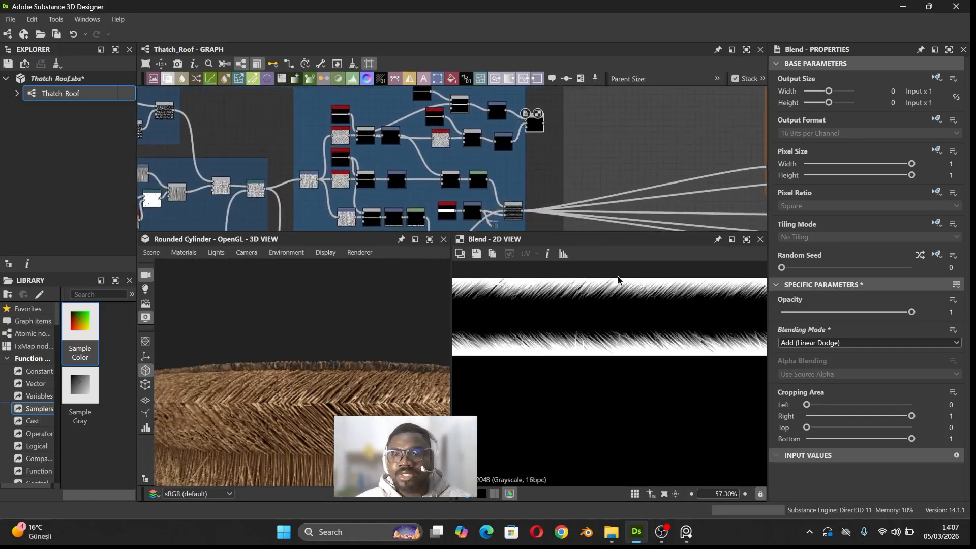
scroll(635, 322, down, 2)
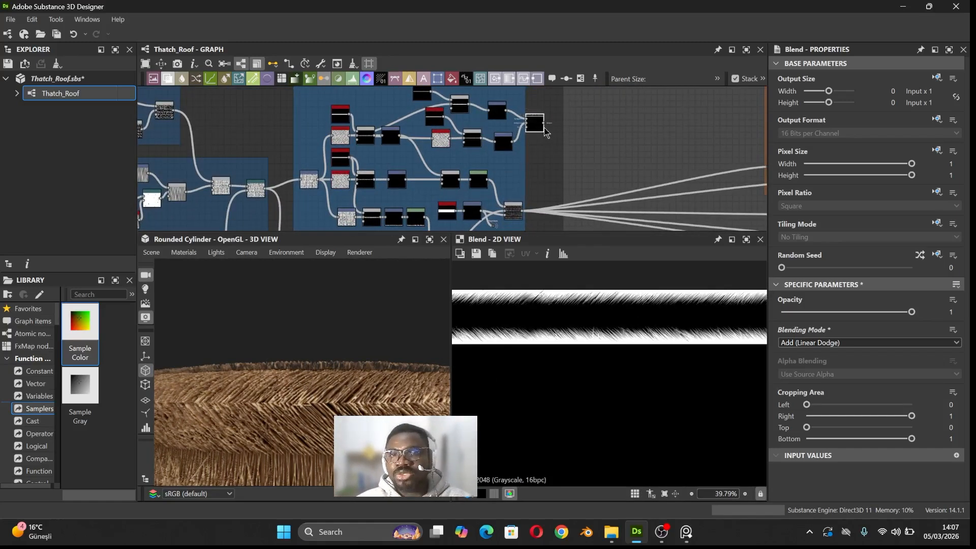
drag(541, 125, 560, 134)
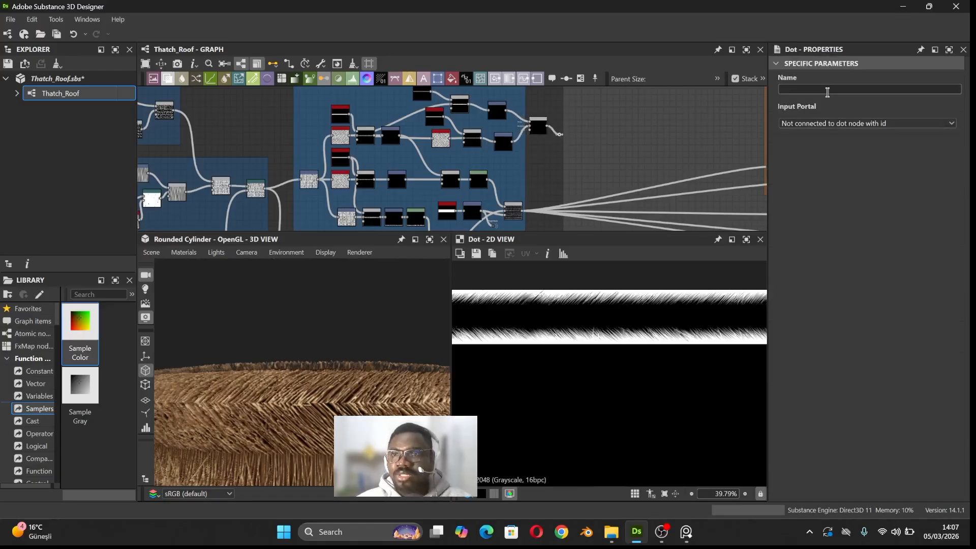
text(Top)
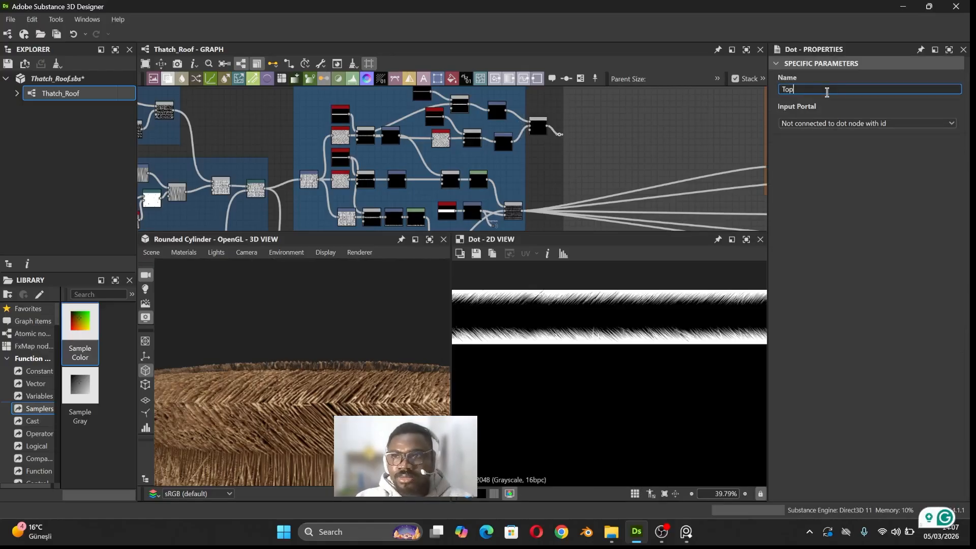
text(Mask)
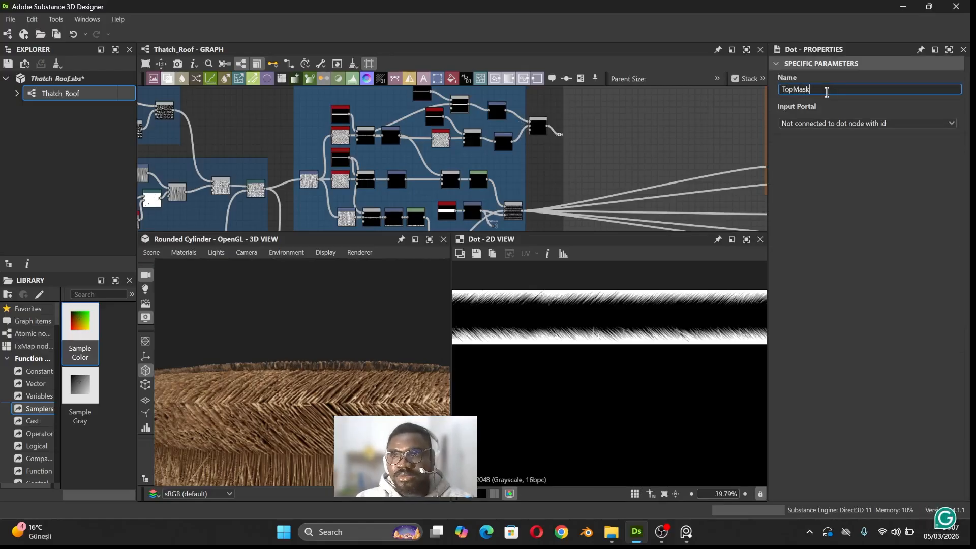
text(Str)
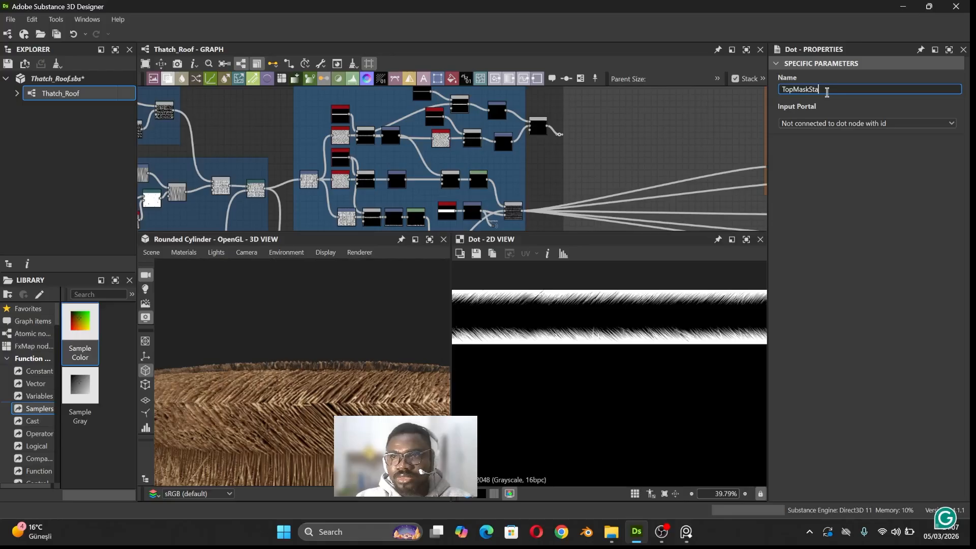
text(raw)
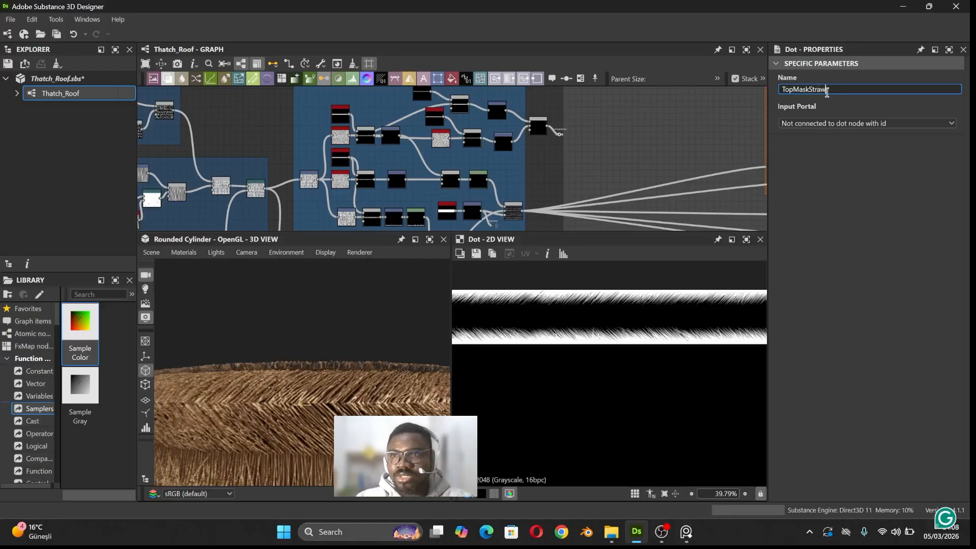
Step: Trace the Opacity_Mask dot's connection through the graph to the Invert Grayscale node before the Opacity output
middle_drag(496, 213, 512, 127)
scroll(463, 151, up, 3)
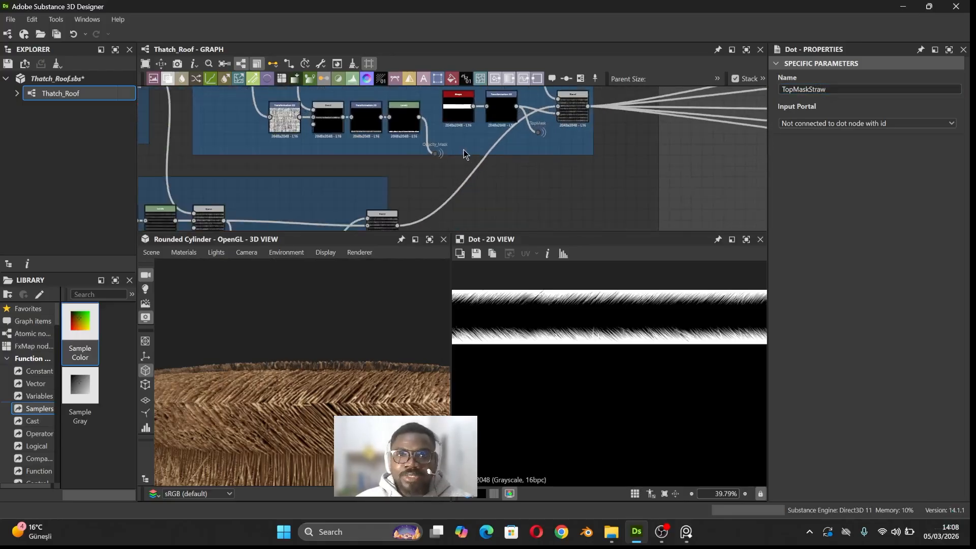
middle_drag(456, 154, 493, 166)
scroll(472, 167, up, 3)
click(476, 164)
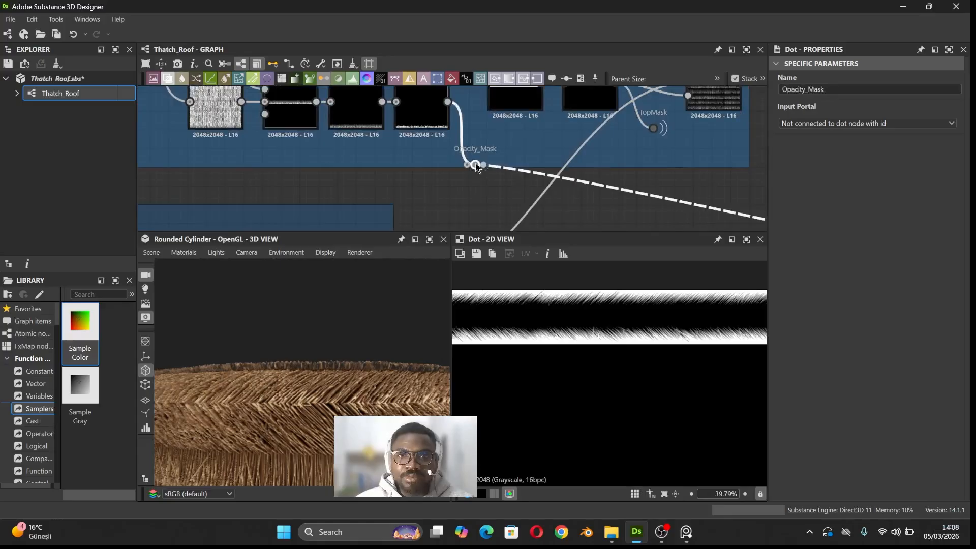
scroll(470, 174, down, 4)
middle_drag(530, 183, 438, 214)
scroll(430, 188, down, 3)
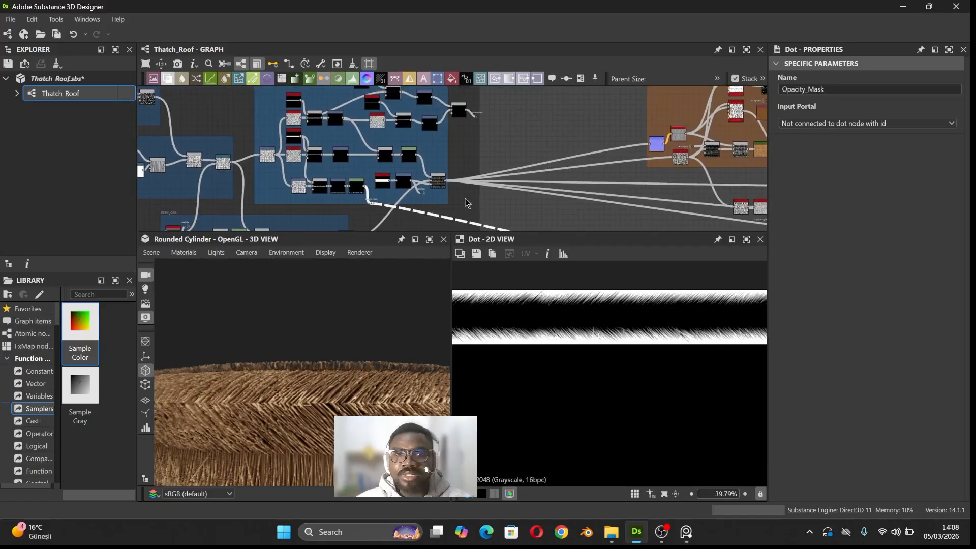
middle_drag(539, 196, 350, 36)
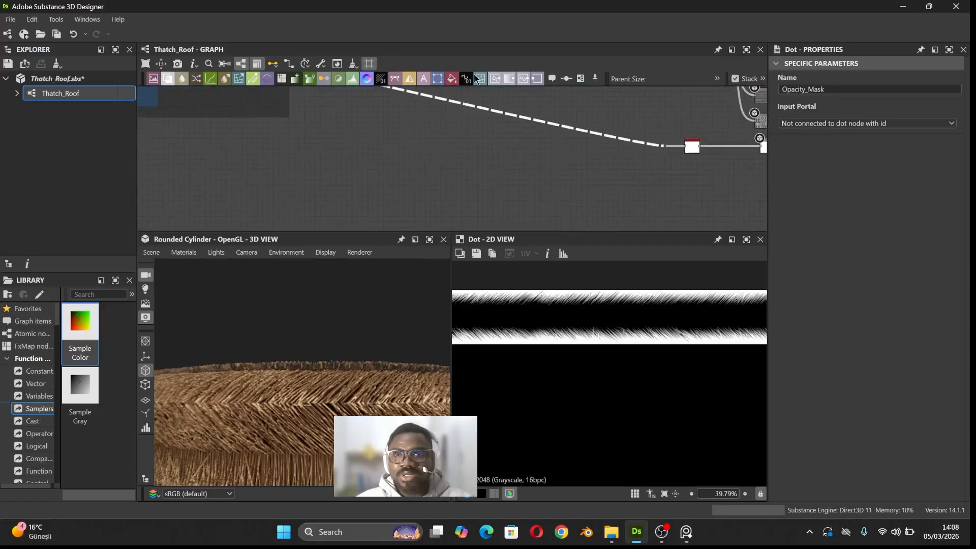
middle_drag(567, 121, 407, 124)
scroll(560, 180, up, 5)
click(487, 115)
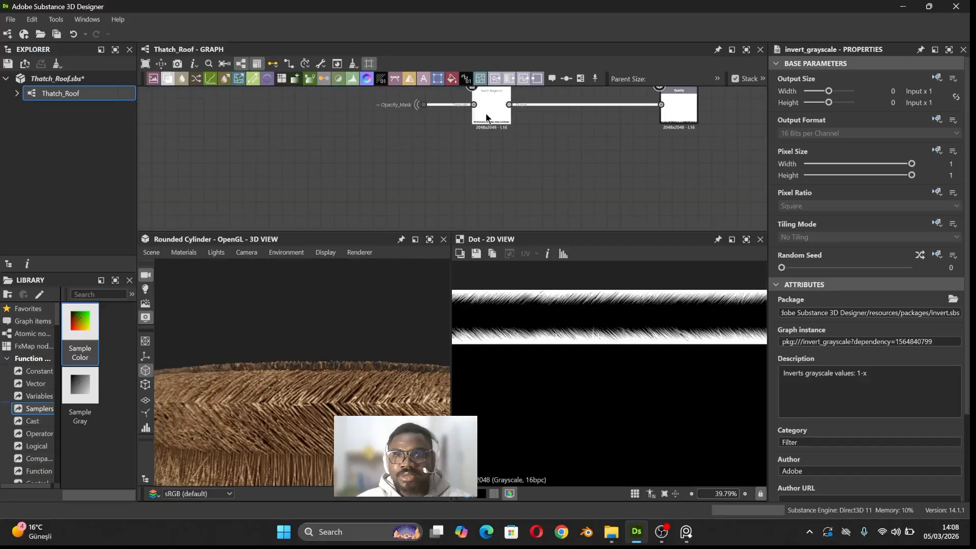
Step: Move the receiving Opacity_Mask dot farther away from the Invert Grayscale node to make room between them
middle_drag(501, 143, 692, 165)
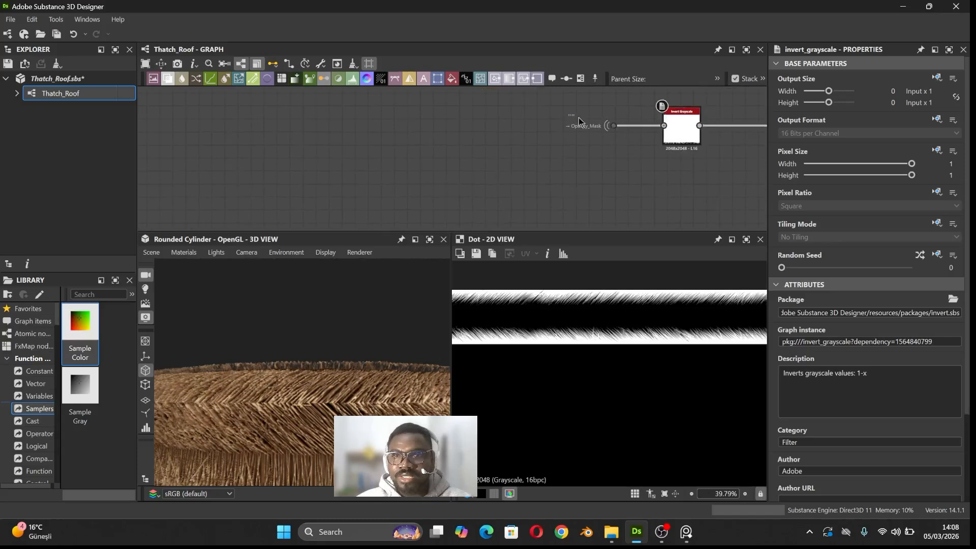
click(613, 127)
drag(616, 126, 463, 122)
click(458, 160)
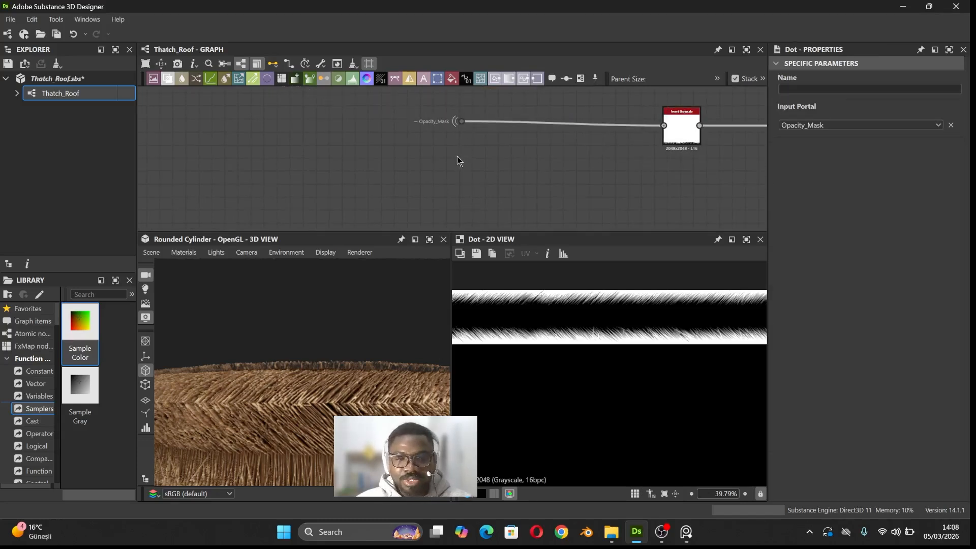
Step: Add a new Dot node below the receiving Opacity_Mask dot
key(space)
text(dot)
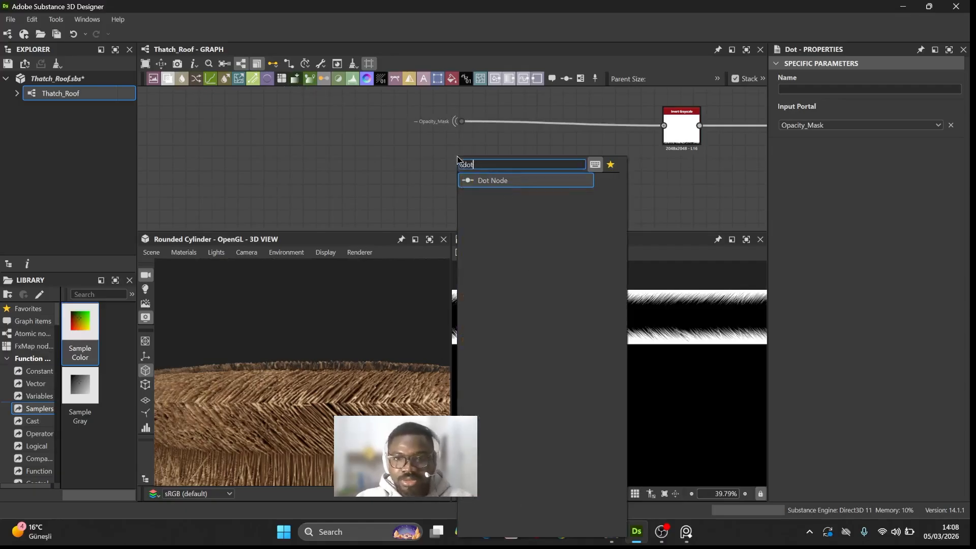
key(Return)
click(912, 126)
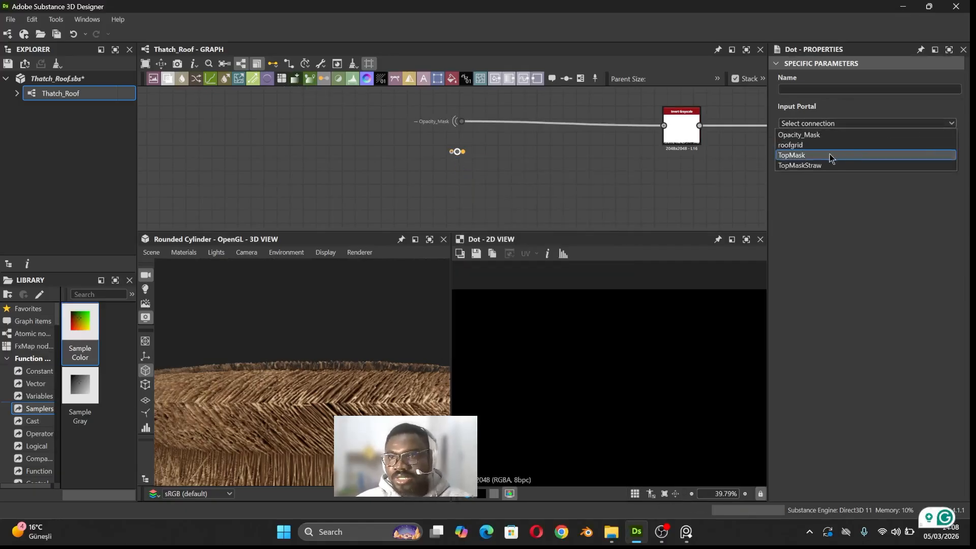
click(829, 156)
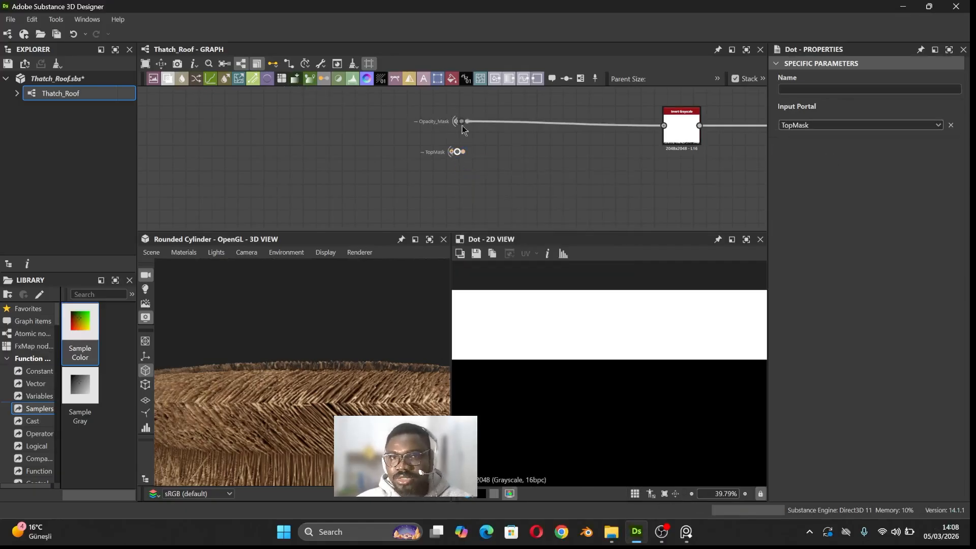
double_click(457, 152)
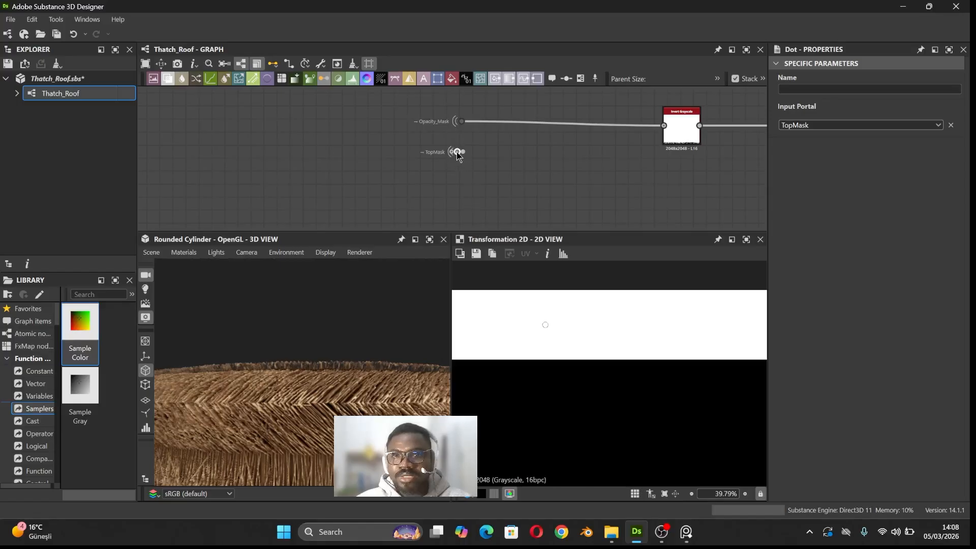
scroll(573, 321, down, 3)
key(ctrl+z)
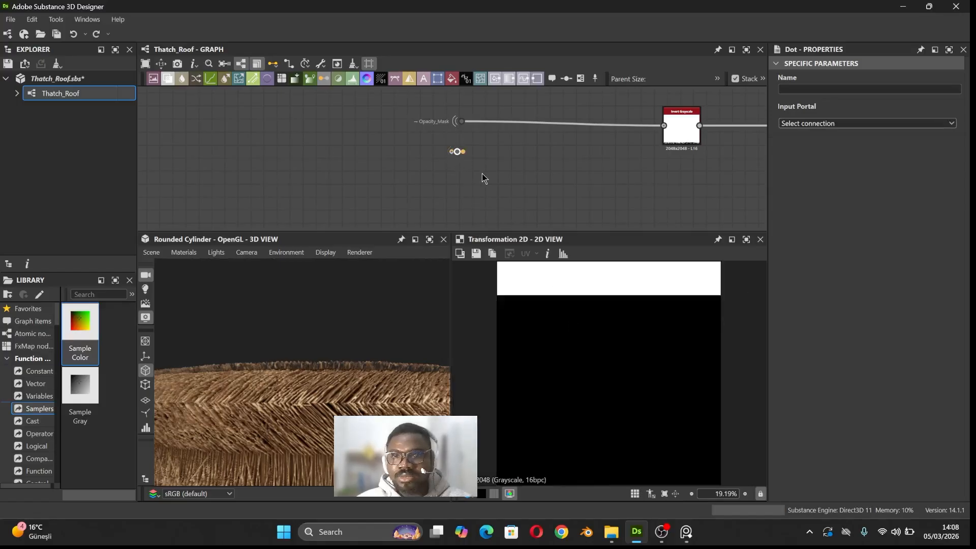
Step: Set the new Dot node's Input Portal to TopMaskStraw and preview its mask
click(834, 124)
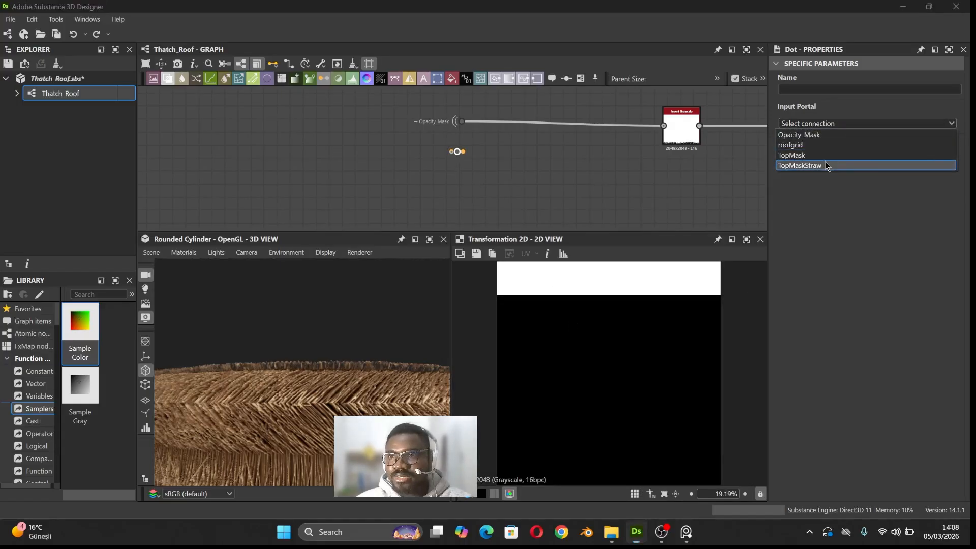
click(825, 161)
scroll(468, 163, up, 2)
double_click(460, 146)
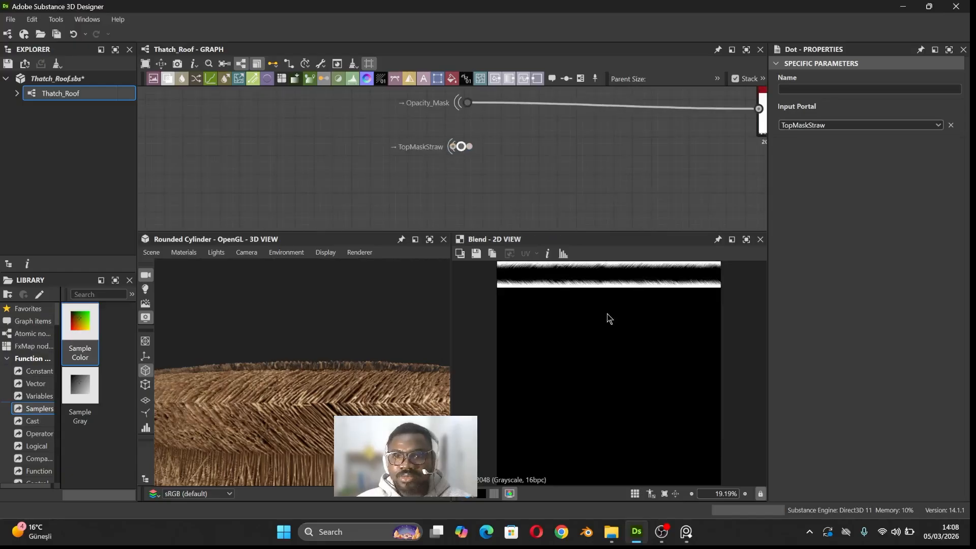
Step: Add a Blend node with the TopMaskStraw dot as background and the Opacity_Mask dot as foreground
drag(469, 147, 510, 135)
text(ble)
key(Return)
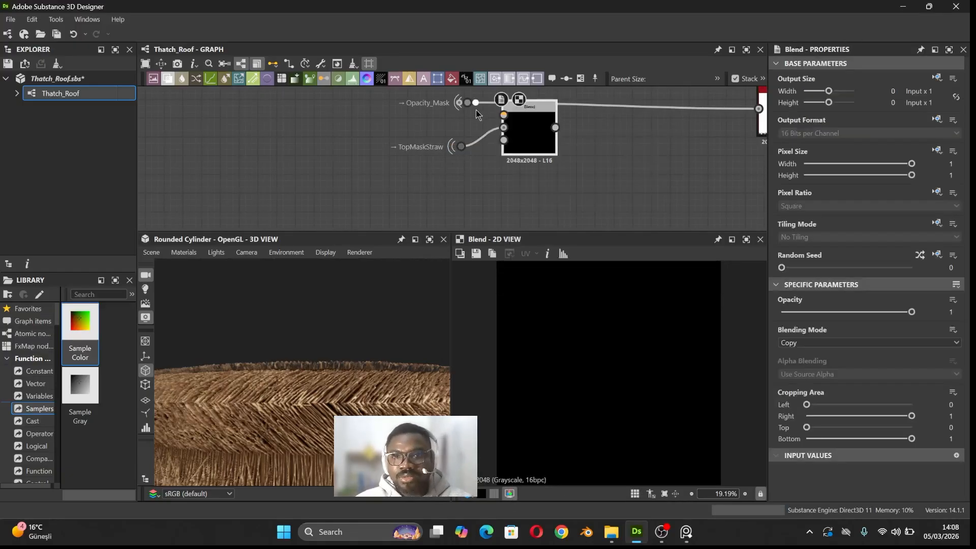
mouse_move(476, 103)
mouse_down()
mouse_move(502, 98)
mouse_move(510, 130)
mouse_move(504, 115)
mouse_up()
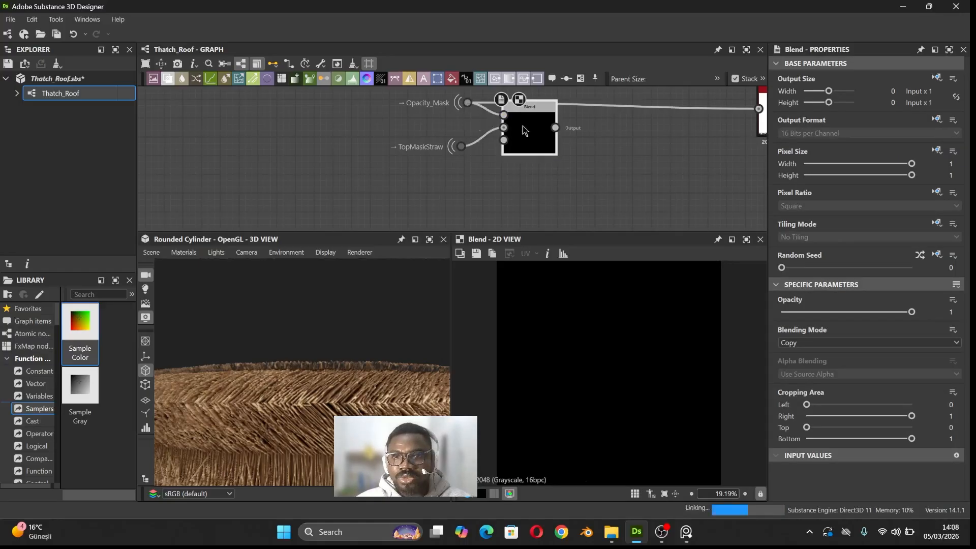
Step: Set the opacity Blend's Blending Mode to Add (Linear Dodge) and check the combined mask
click(826, 343)
click(853, 363)
scroll(638, 404, down, 3)
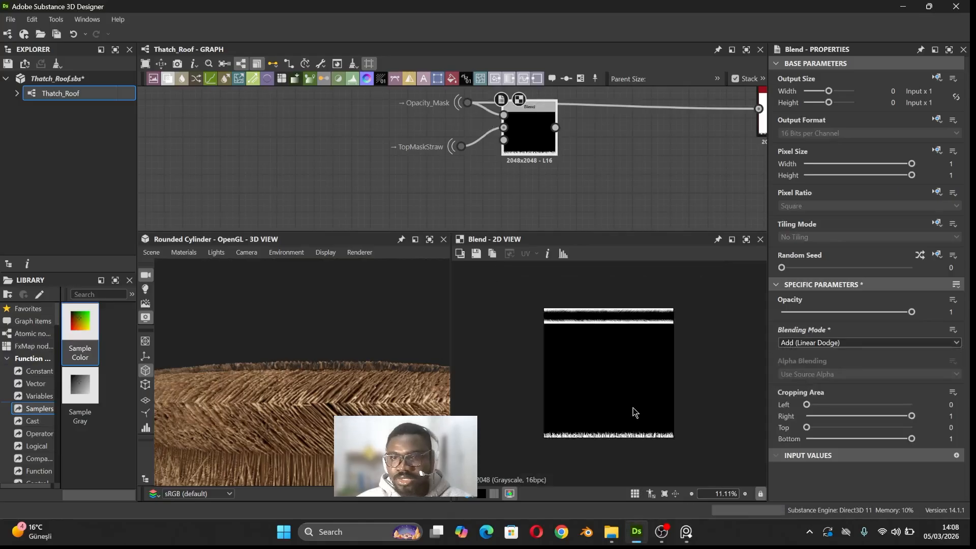
scroll(610, 440, up, 2)
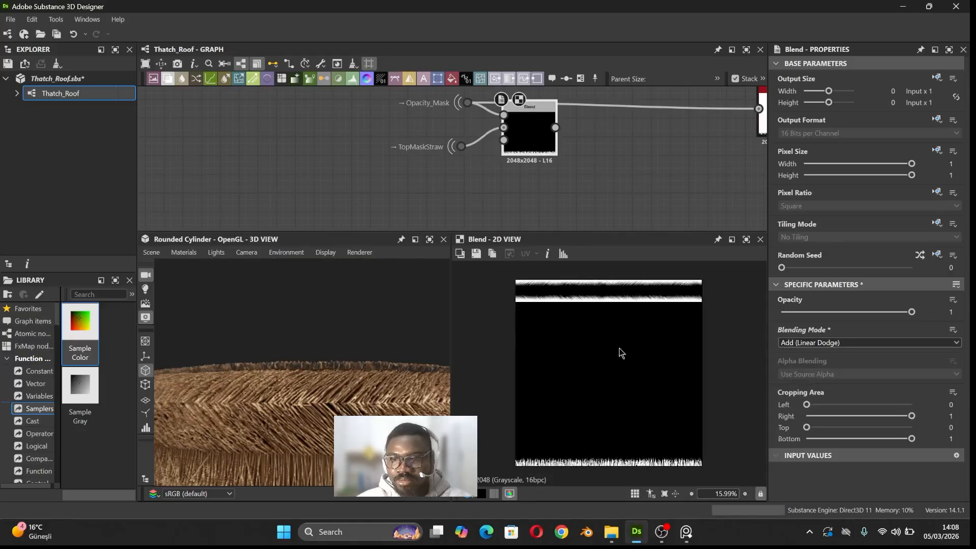
Step: Connect the opacity Blend's output to the Invert Grayscale node in place of the direct Opacity_Mask link
middle_drag(572, 138, 663, 175)
scroll(669, 365, up, 2)
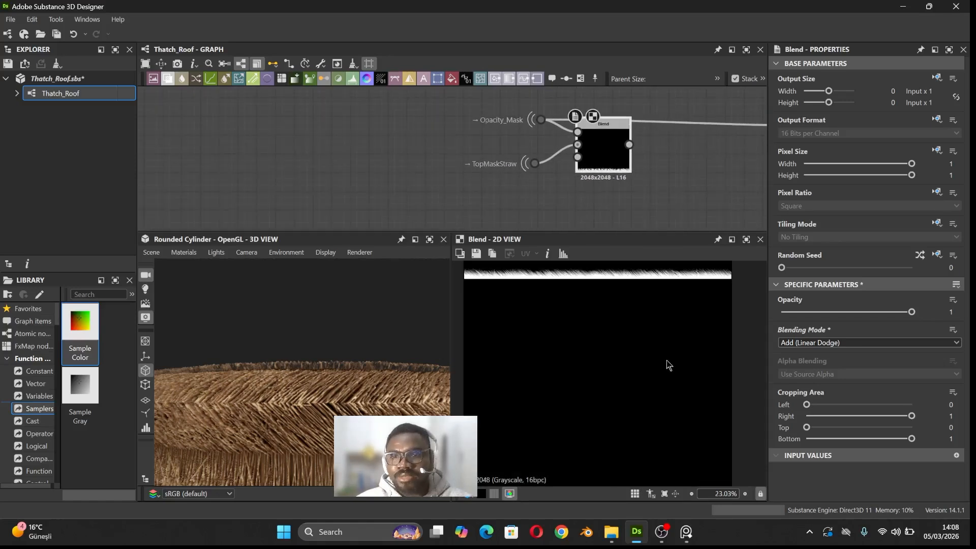
scroll(667, 386, up, 2)
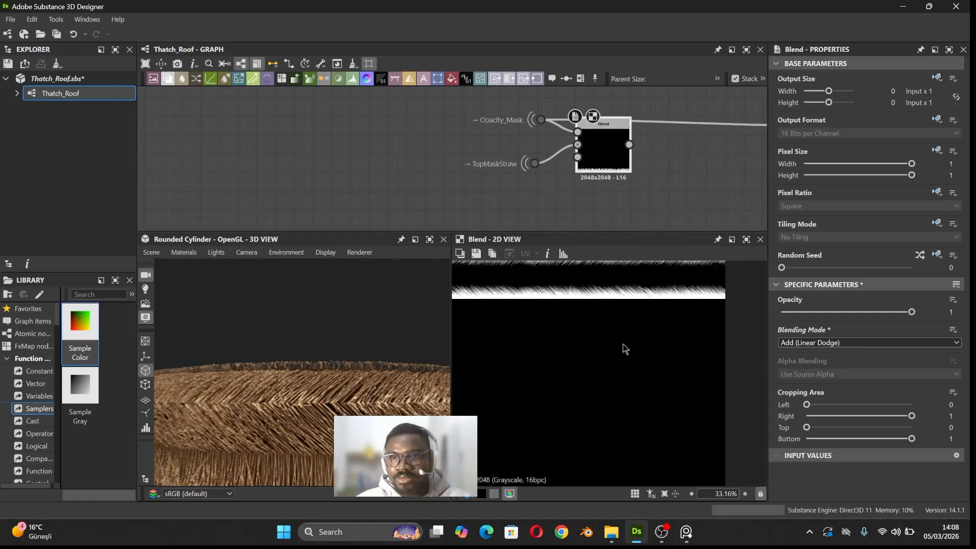
scroll(666, 176, down, 2)
middle_drag(666, 176, 562, 173)
drag(548, 166, 661, 158)
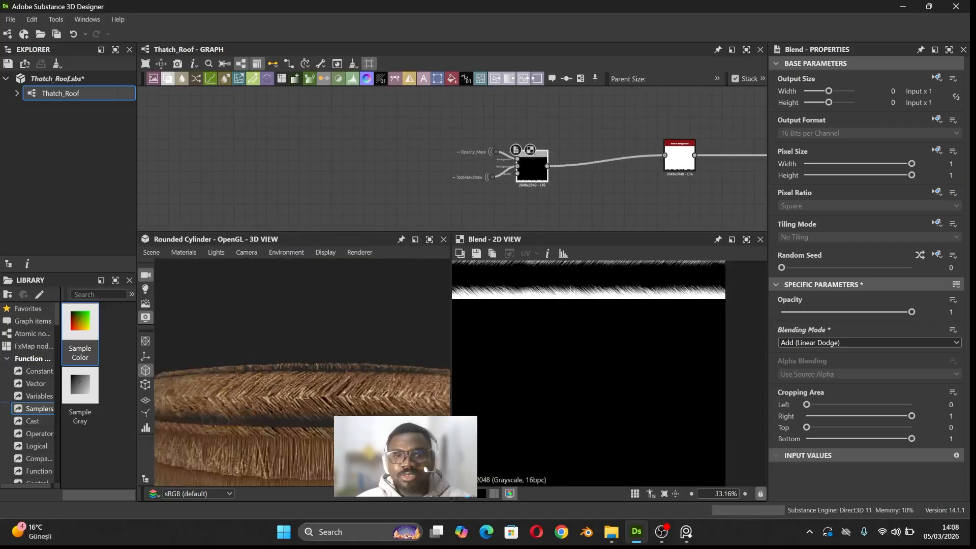
Step: Inspect the thatch ridge and the gap beneath it on the cylinder with the combined opacity mask applied
scroll(347, 414, up, 5)
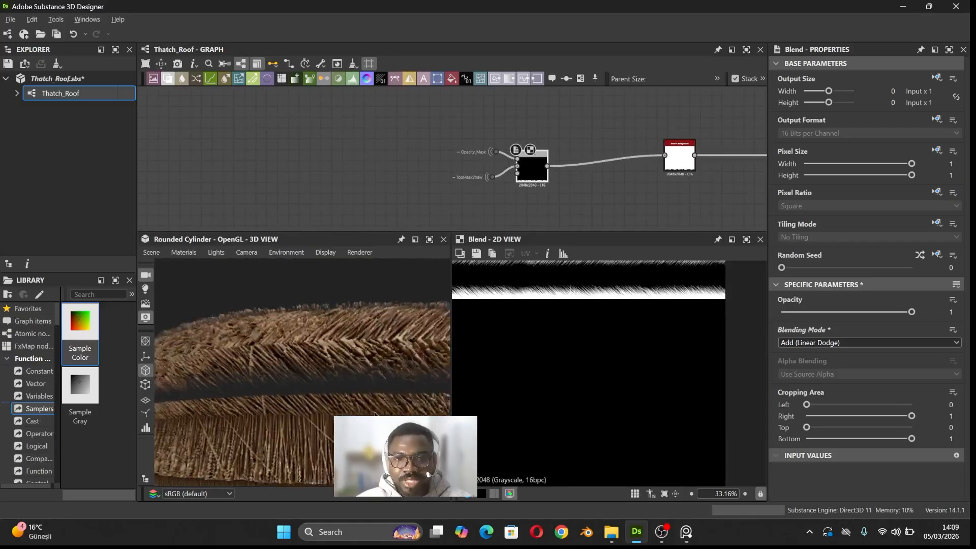
mouse_move(347, 413)
alt+mouse_down()
mouse_move(330, 396)
mouse_move(315, 412)
mouse_move(343, 415)
alt+mouse_up()
alt+drag(385, 362, 512, 382)
alt+drag(448, 361, 430, 366)
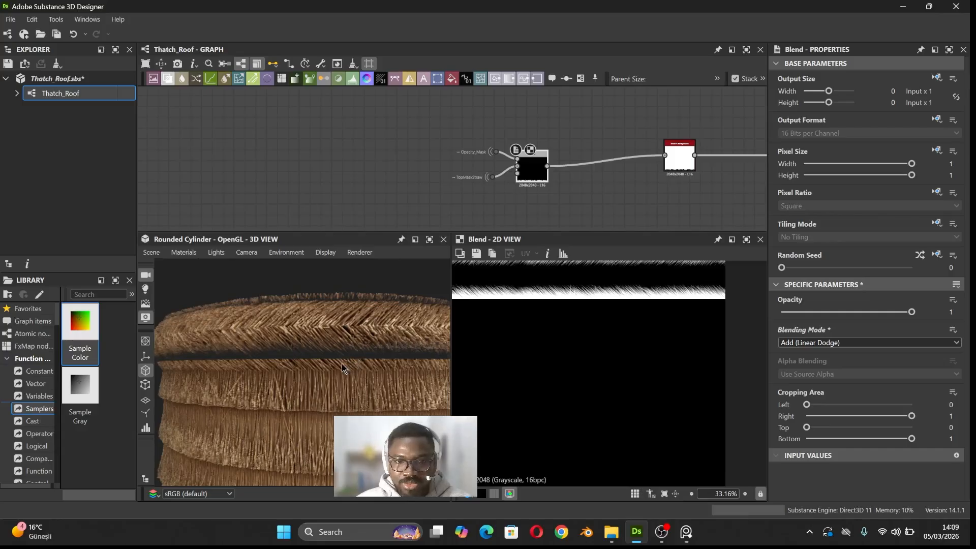
scroll(341, 369, up, 2)
drag(328, 370, 324, 345)
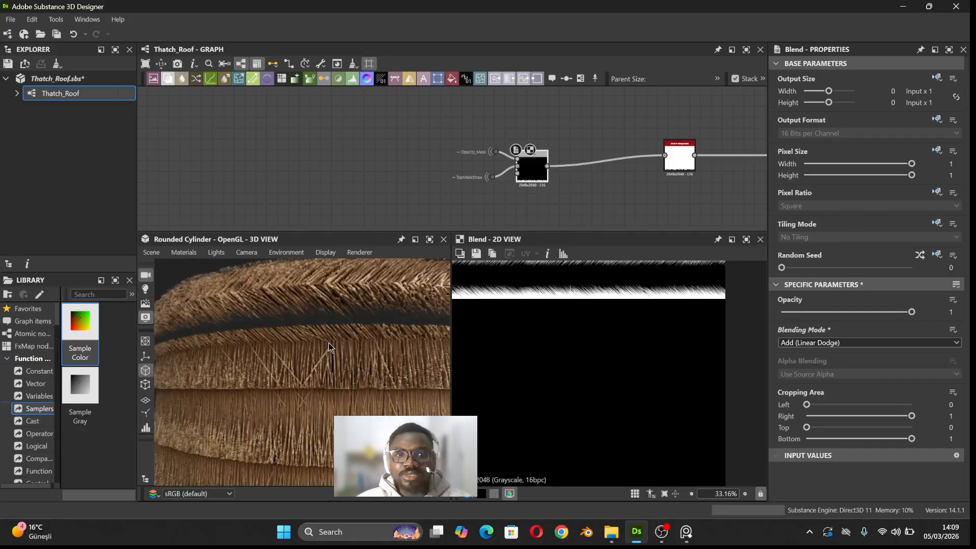
scroll(355, 409, down, 3)
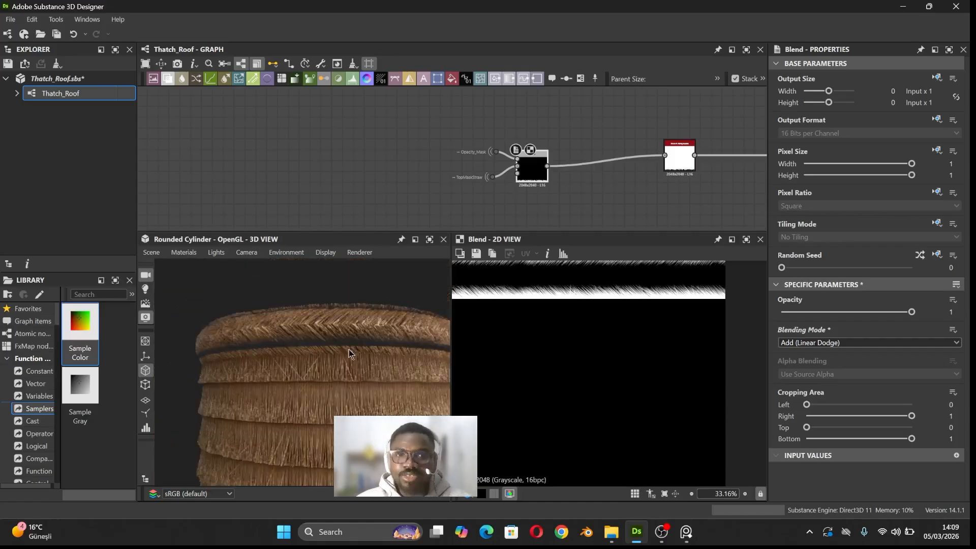
scroll(302, 169, down, 2)
Step: Preview the two Transformation 2D strips that feed the TopMaskStraw Blend
mouse_move(339, 176)
middle_down()
mouse_move(422, 191)
mouse_move(623, 255)
middle_up()
middle_drag(418, 200, 647, 254)
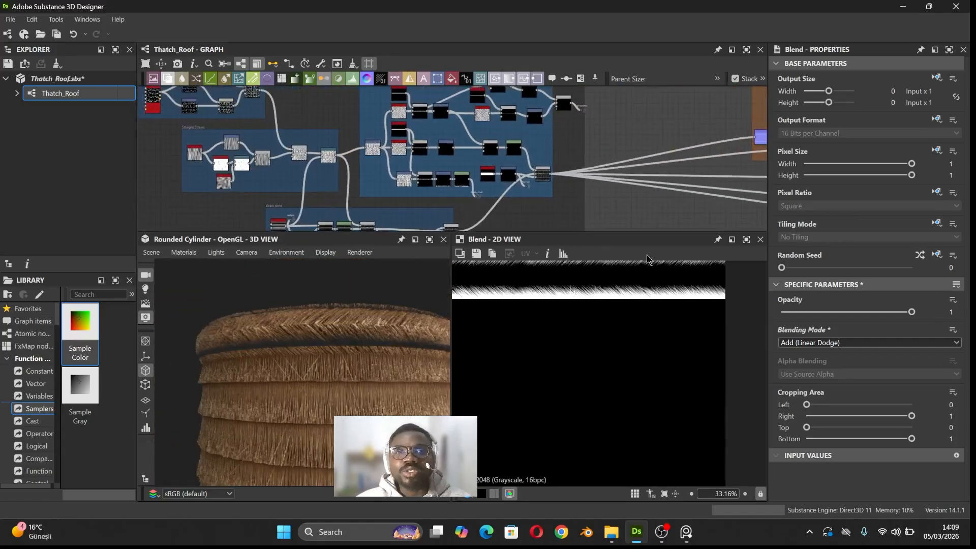
scroll(572, 151, up, 2)
scroll(569, 176, up, 5)
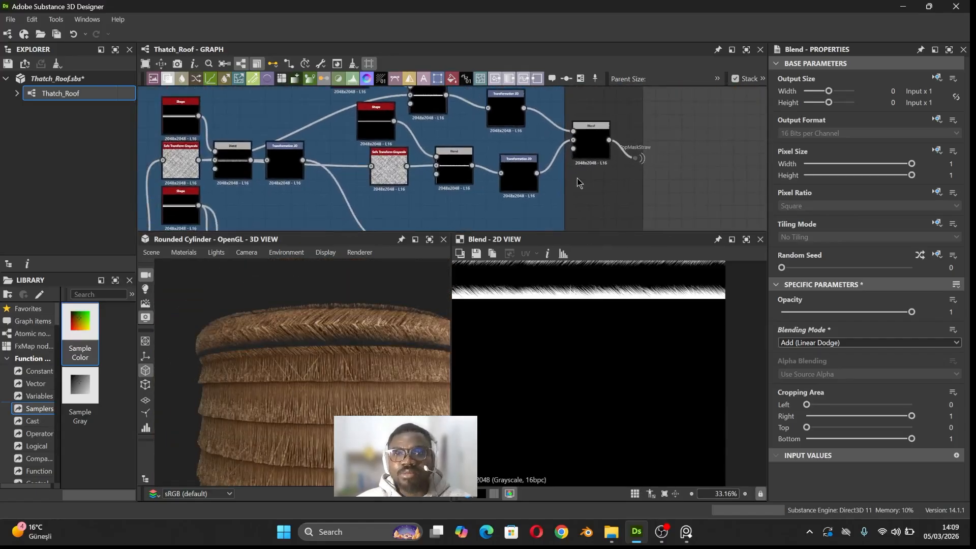
double_click(496, 168)
scroll(654, 425, down, 1)
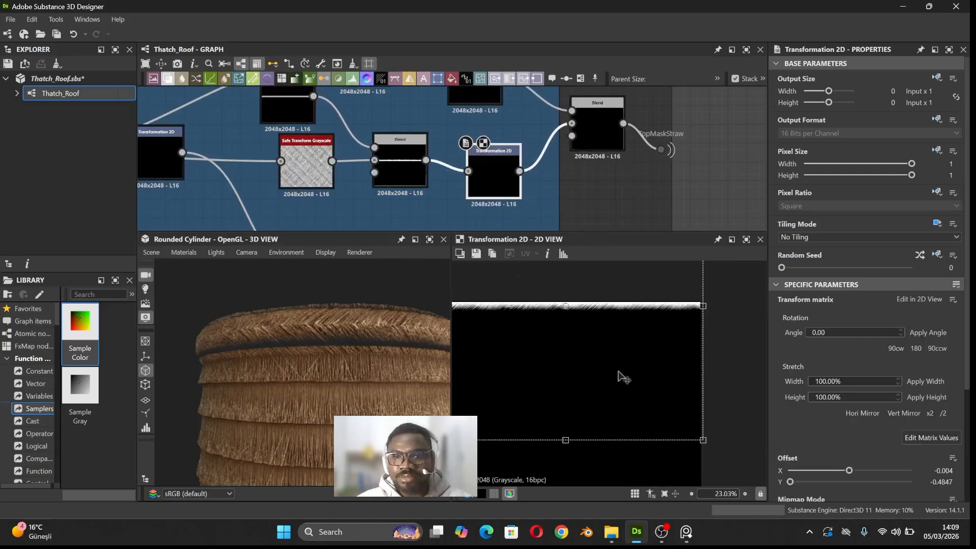
middle_drag(539, 148, 552, 171)
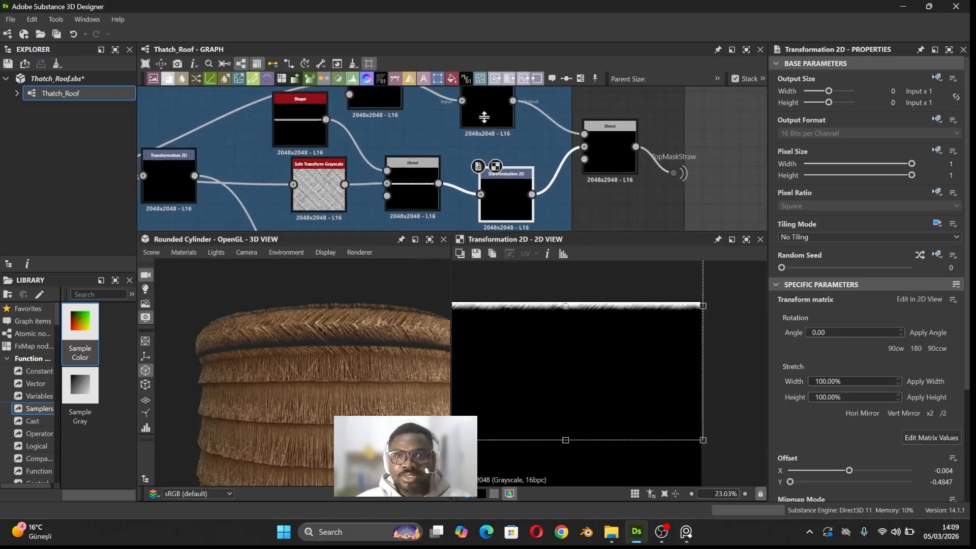
double_click(490, 133)
drag(568, 342, 572, 351)
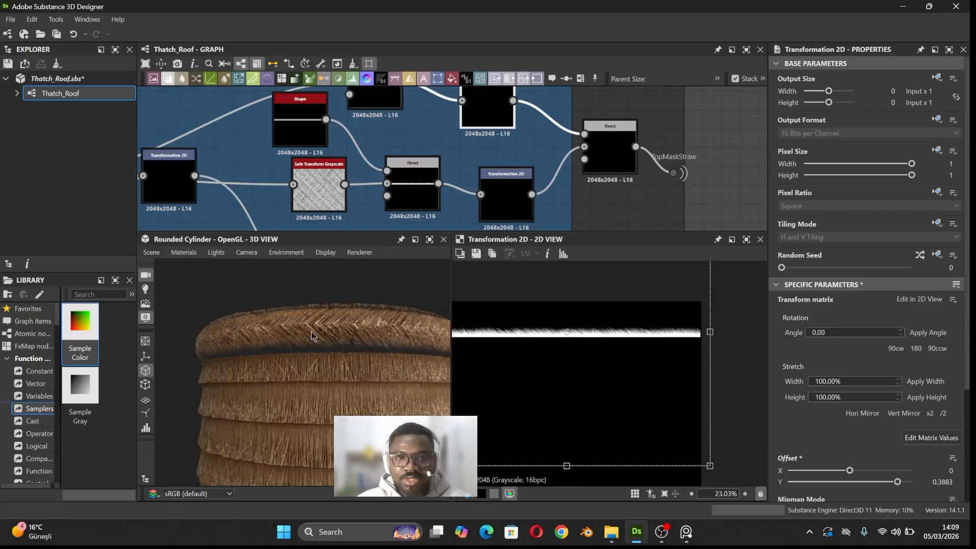
Step: Examine the ridge straw, the rim and the inner side of the cylinder from several angles
scroll(323, 353, up, 3)
drag(323, 353, 274, 366)
scroll(309, 349, down, 5)
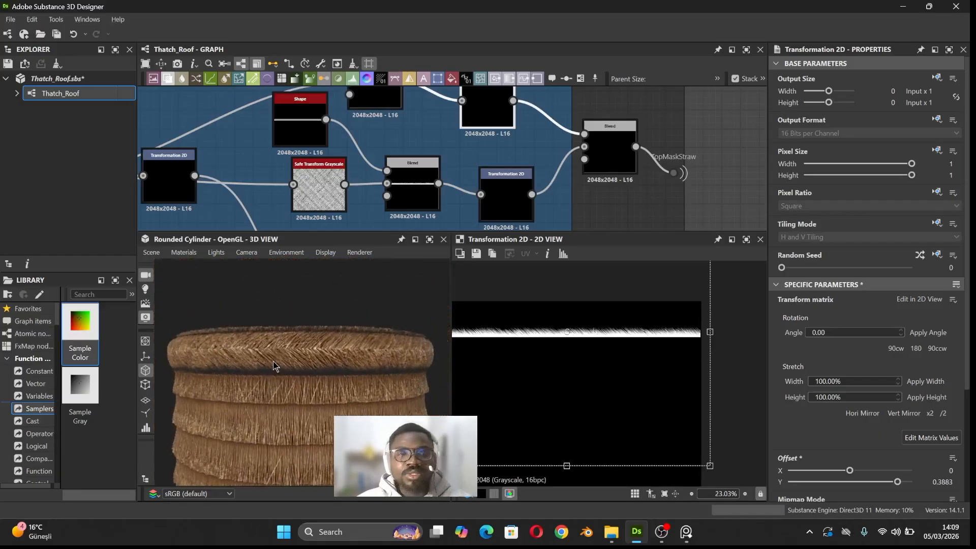
scroll(270, 369, up, 3)
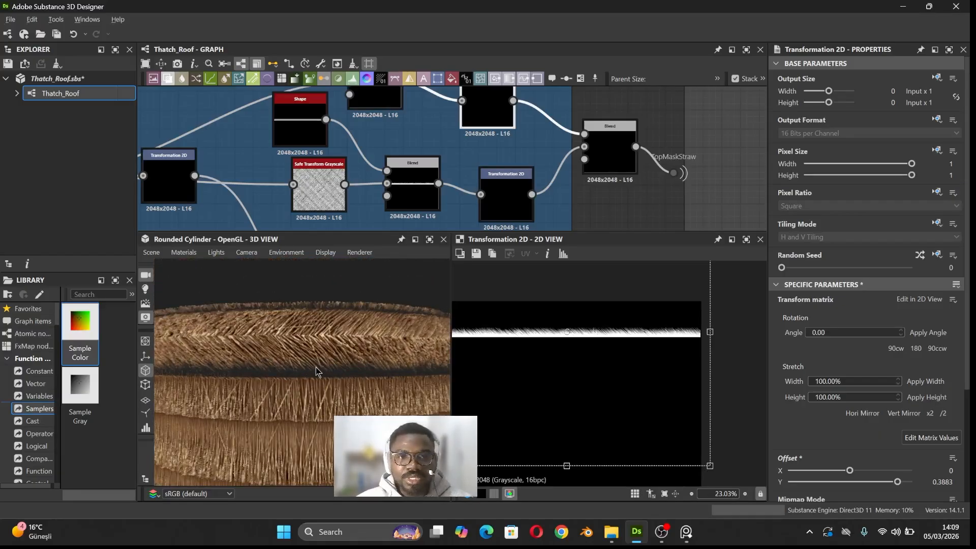
scroll(315, 371, down, 3)
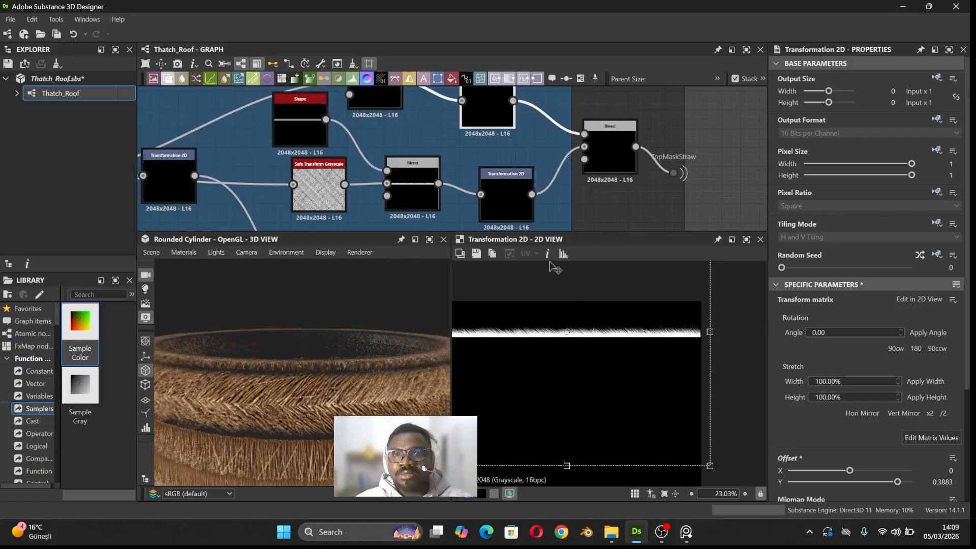
scroll(601, 223, down, 3)
drag(315, 346, 356, 447)
scroll(348, 391, up, 2)
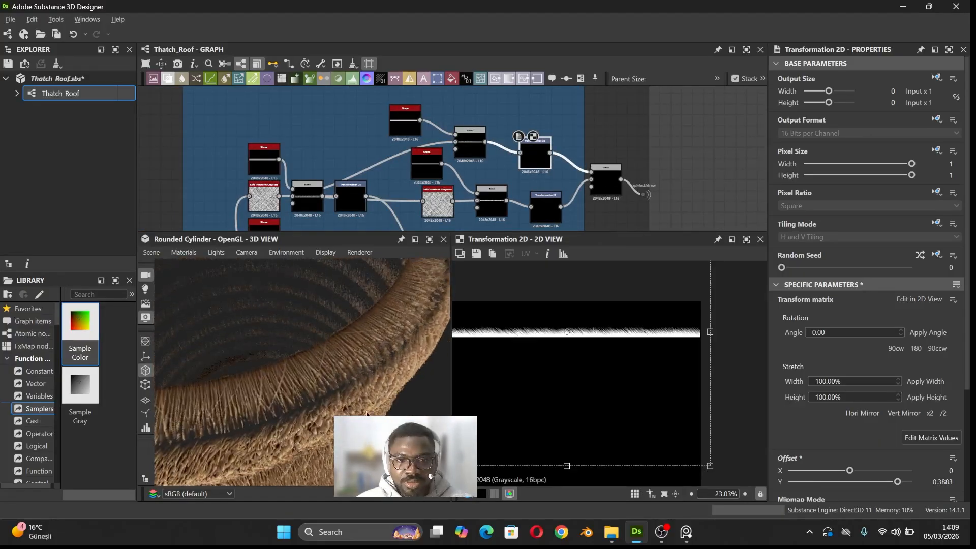
drag(367, 413, 373, 346)
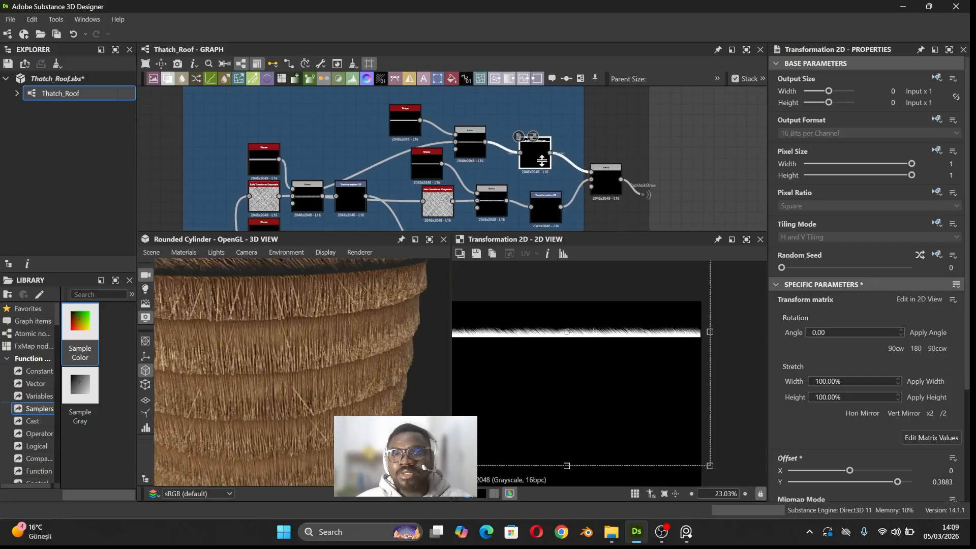
Step: Preview the lower Transformation 2D strip up close to examine its soft straw edge
right_click(593, 131)
click(536, 161)
click(535, 159)
click(549, 217)
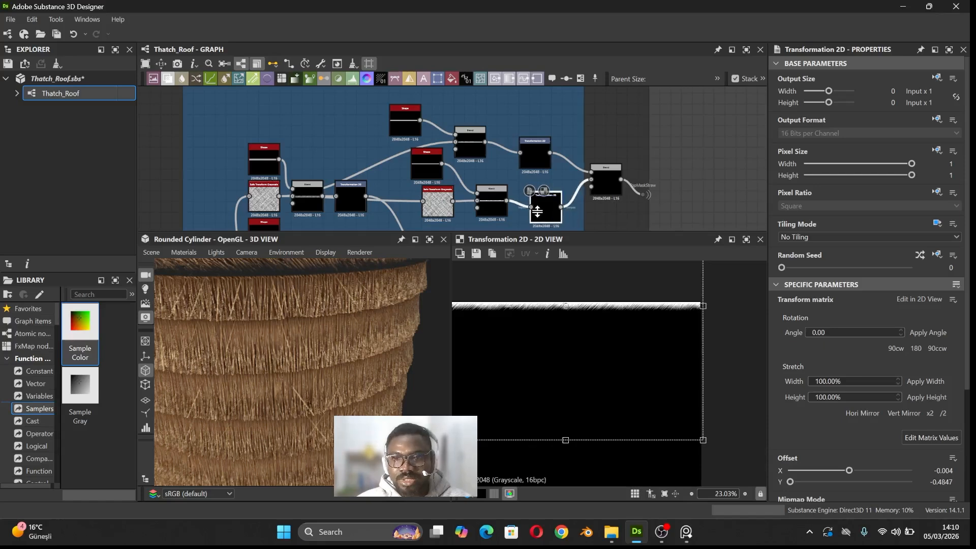
scroll(600, 333, up, 10)
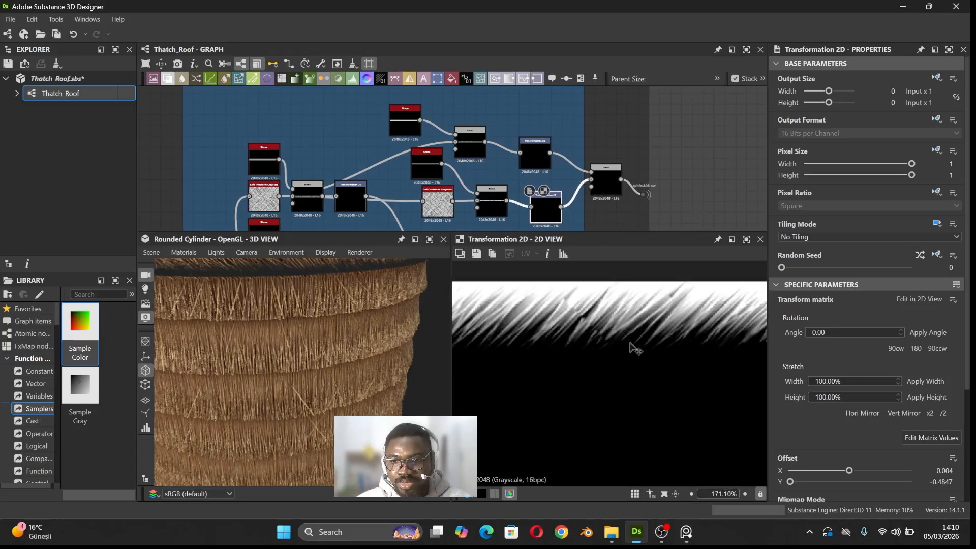
Step: Move the TopMaskStraw dot farther from the opacity Blend and insert a Levels node on the link between them
scroll(649, 199, down, 3)
middle_drag(617, 208, 416, 100)
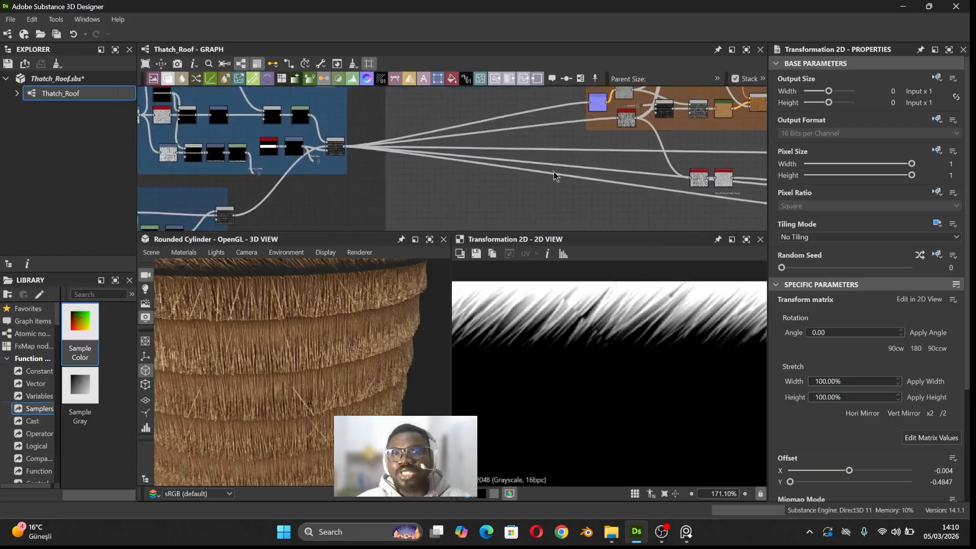
middle_drag(555, 176, 356, 134)
scroll(458, 137, up, 5)
middle_drag(456, 179, 634, 175)
scroll(529, 167, up, 3)
drag(540, 159, 423, 165)
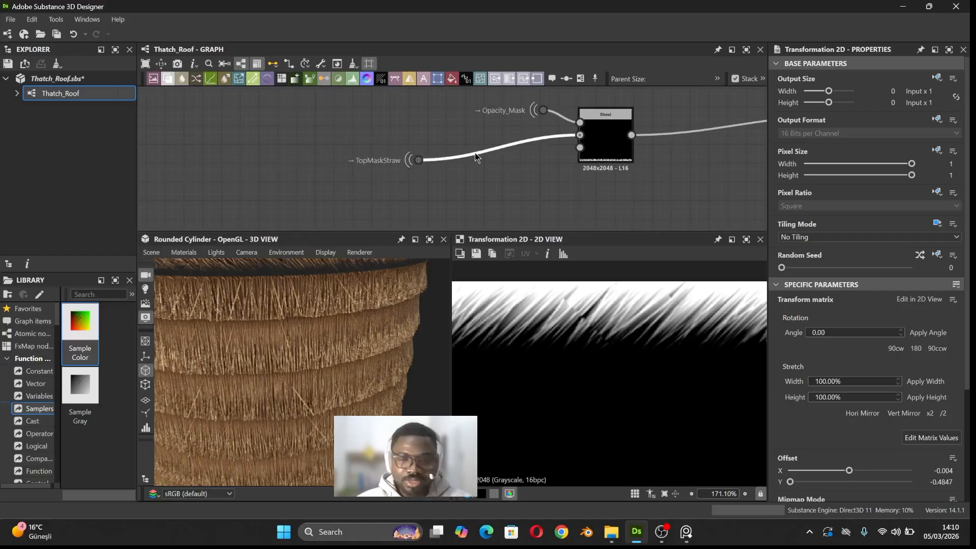
key(space)
text(lev)
key(Return)
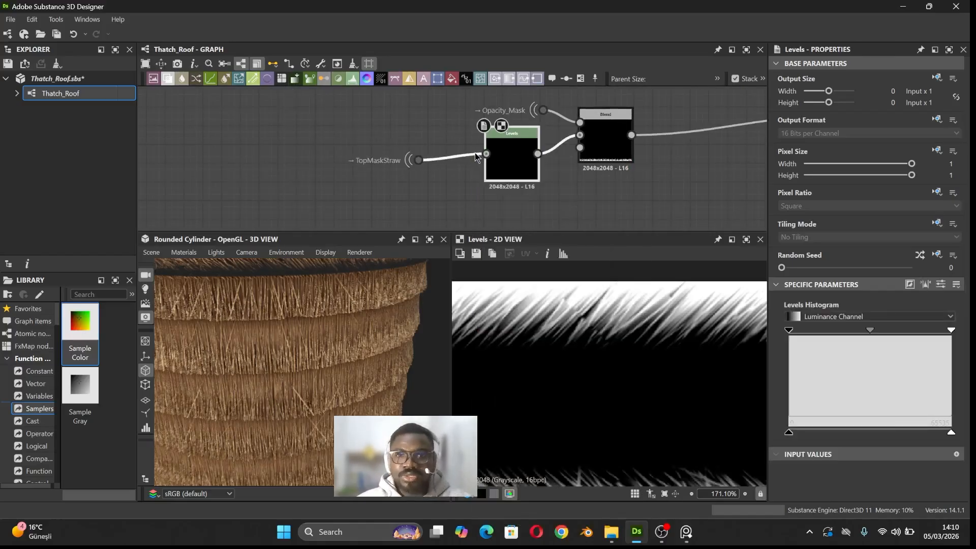
drag(489, 148, 469, 170)
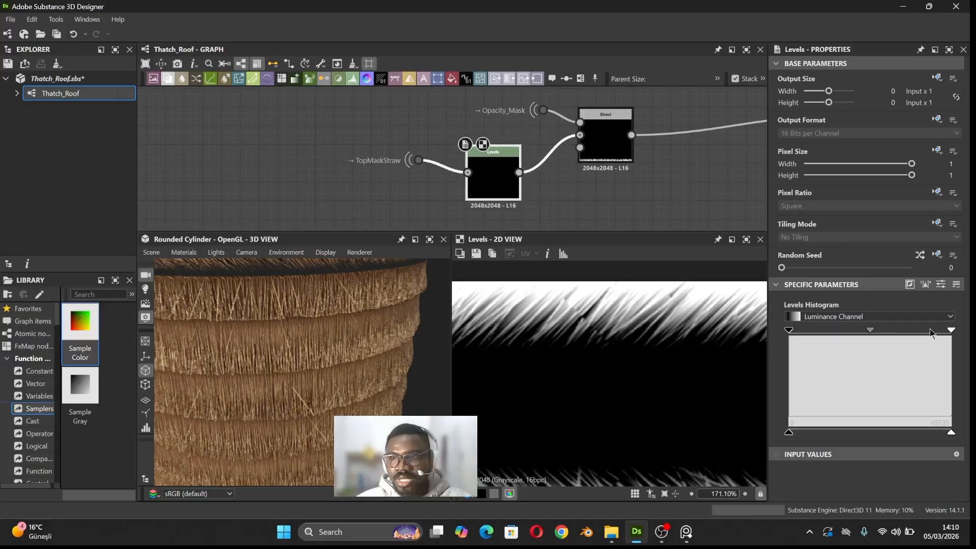
Step: Lower the Levels white input to about four-fifths of the range and shift its midpoint toward white to sharpen the straw mask
drag(951, 331, 920, 336)
drag(859, 333, 887, 334)
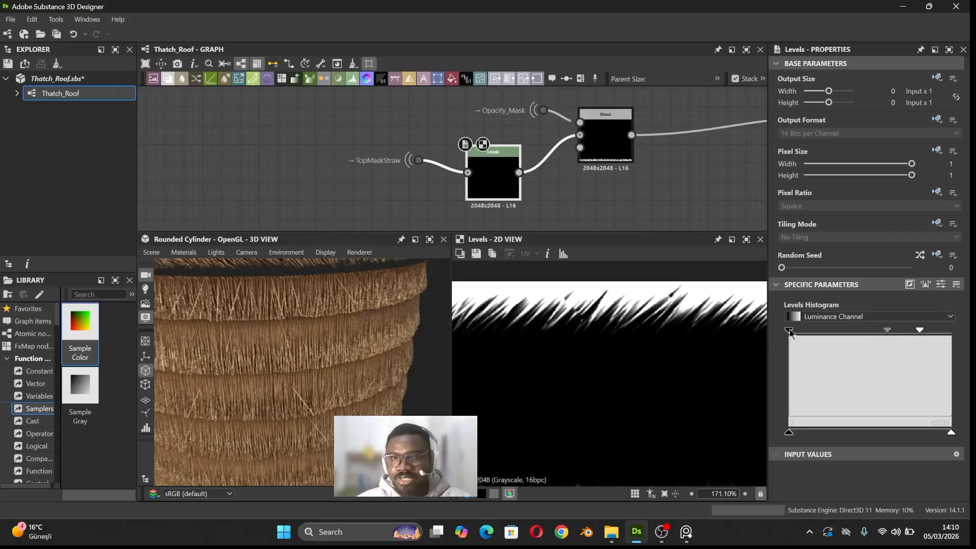
scroll(620, 351, down, 2)
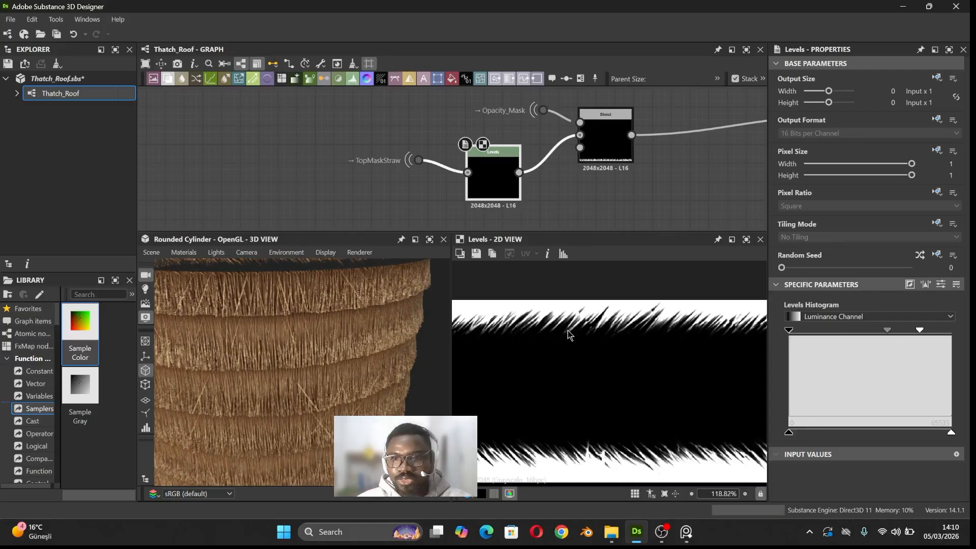
scroll(582, 444, up, 2)
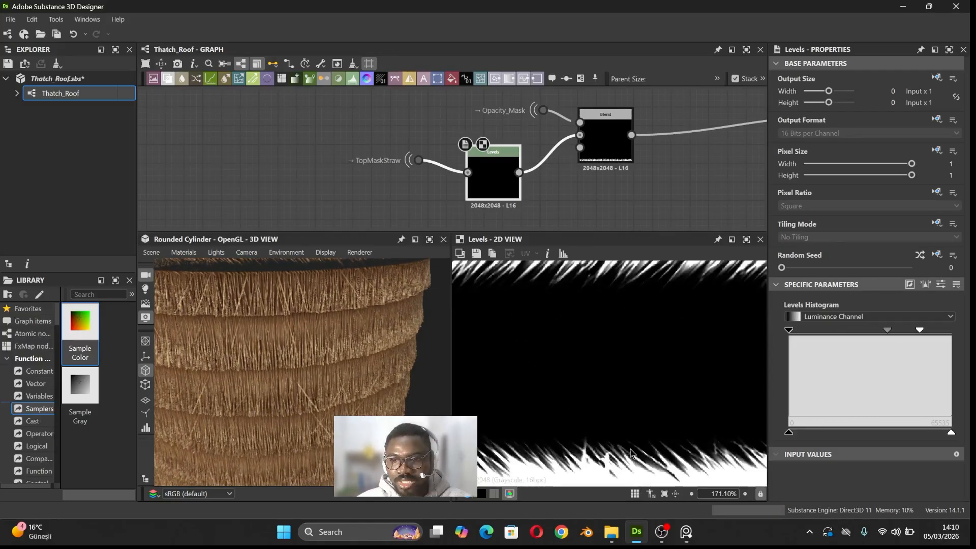
scroll(630, 452, down, 3)
Step: Check the sharpened ridge edges and the thatch layers on the cylinder, both close up and from a distance
scroll(312, 326, up, 4)
middle_drag(331, 357, 345, 384)
scroll(346, 384, down, 6)
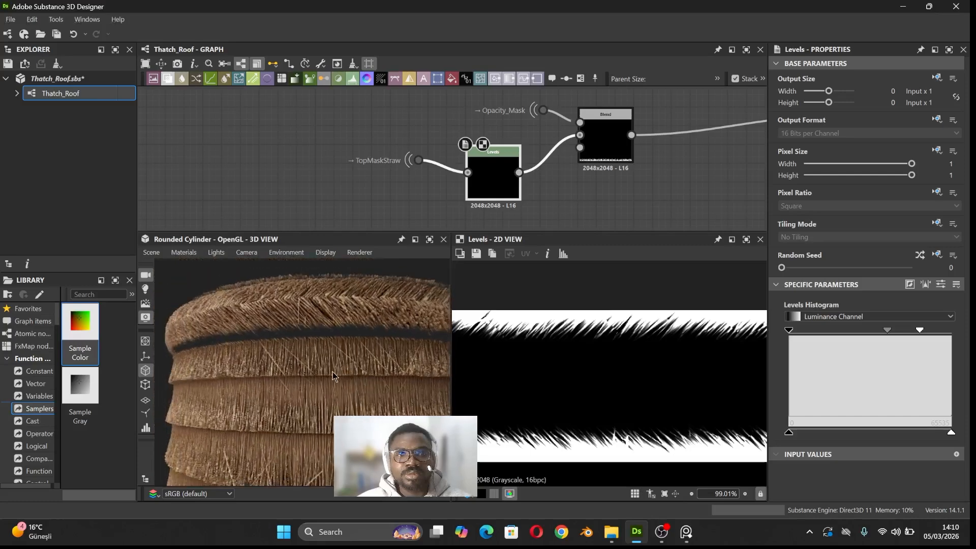
drag(297, 380, 247, 375)
scroll(261, 332, up, 6)
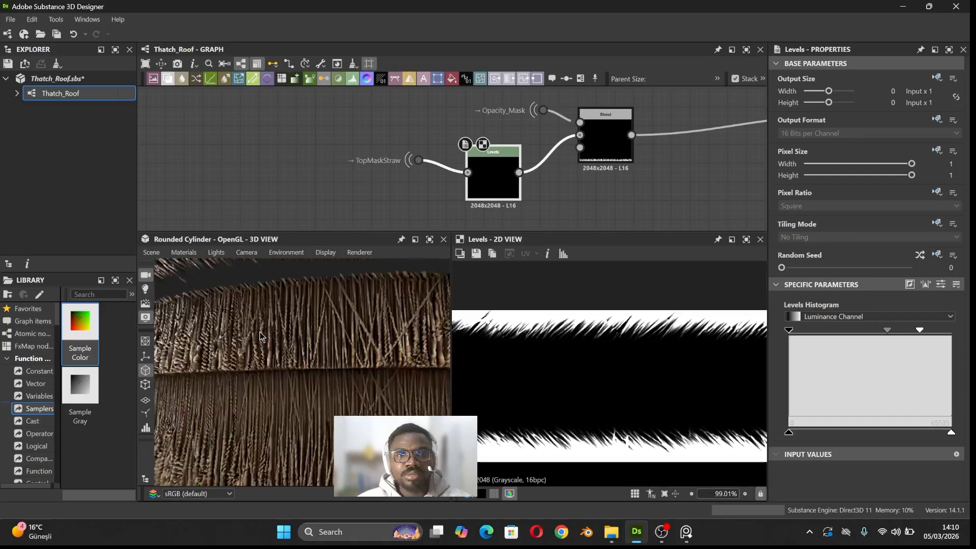
middle_drag(261, 332, 267, 374)
drag(272, 389, 395, 399)
scroll(318, 376, down, 6)
scroll(331, 391, down, 4)
scroll(328, 369, up, 4)
middle_drag(327, 368, 334, 334)
Step: Launch Marmoset Toolbag 5 and dismiss its software update notice
click(364, 534)
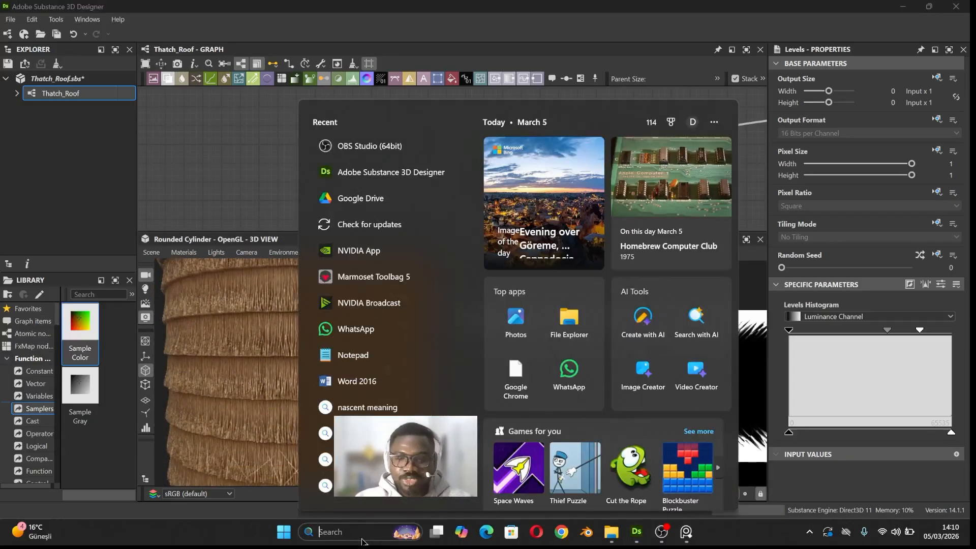
text(m)
key(Return)
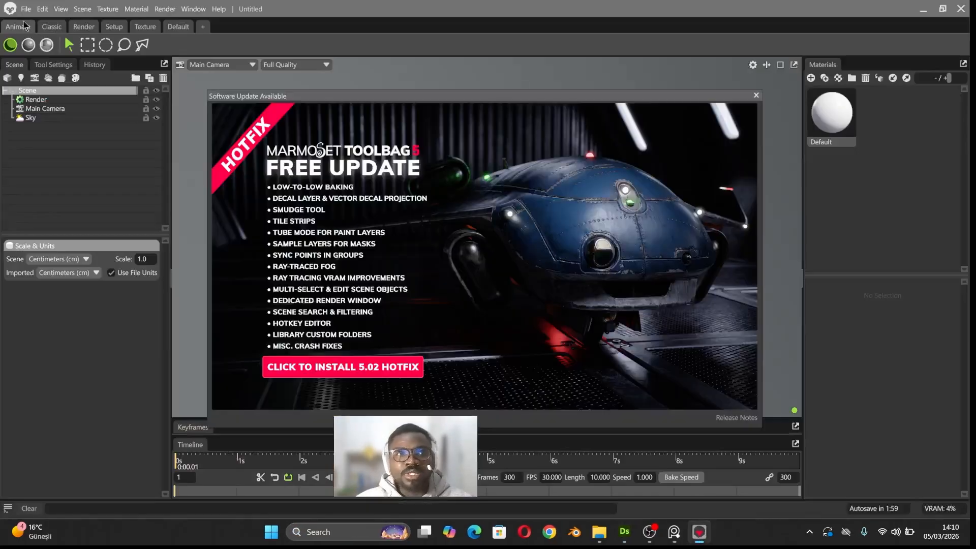
click(25, 9)
click(756, 96)
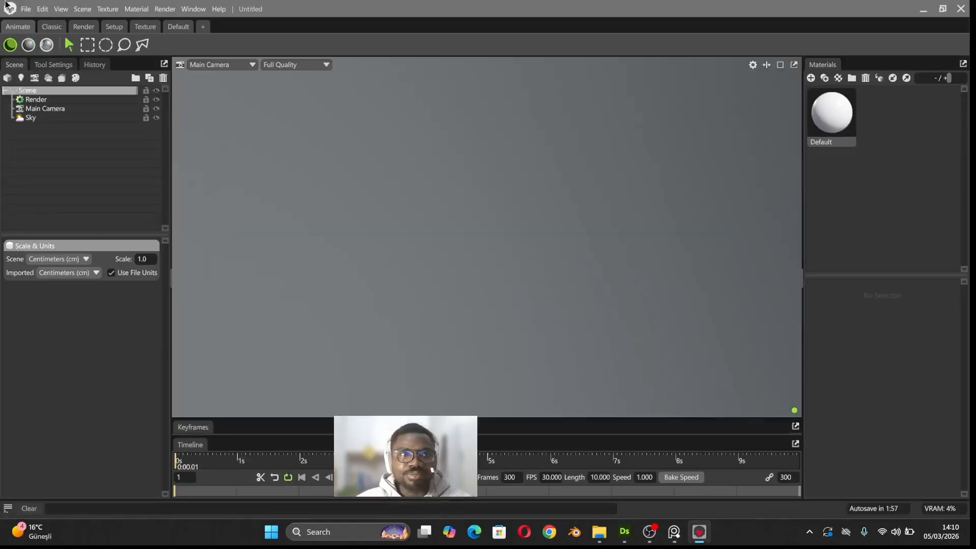
Step: Open the recent autosaved scene MaterialRenderingBeninwall_025.tbscene without saving the untitled scene
click(24, 12)
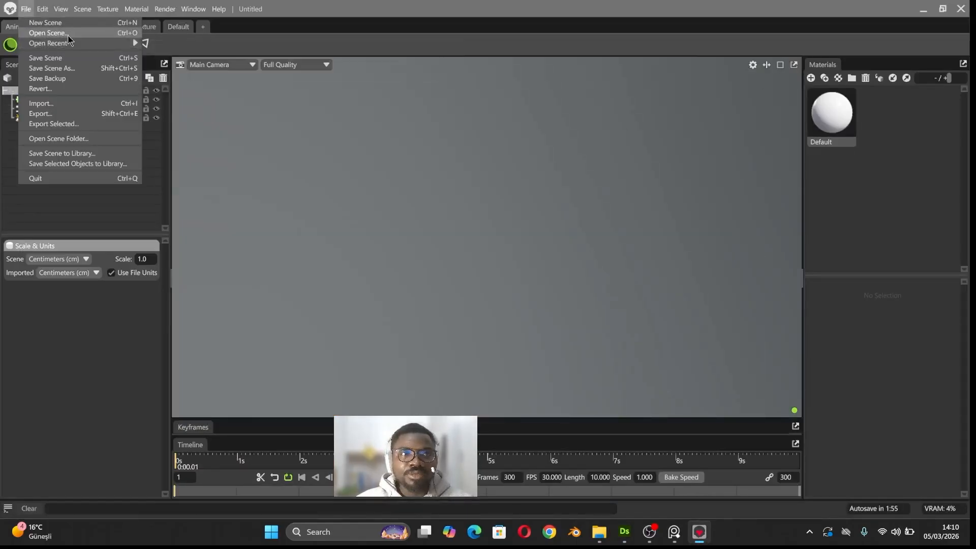
mouse_move(102, 43)
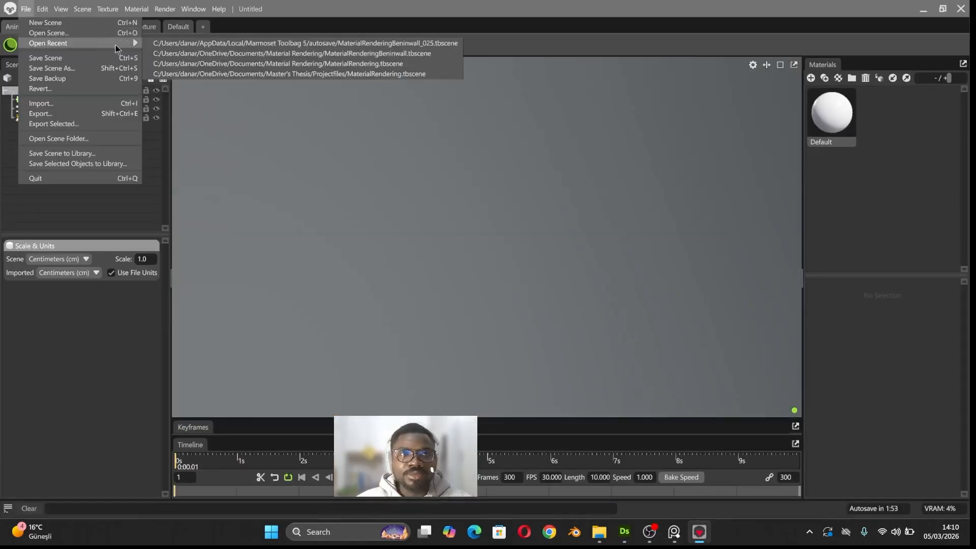
click(243, 44)
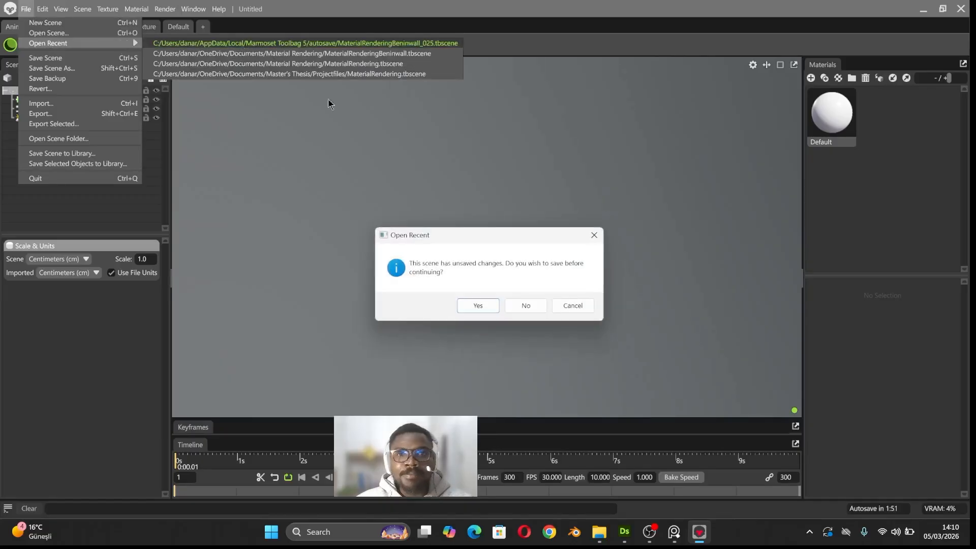
click(512, 304)
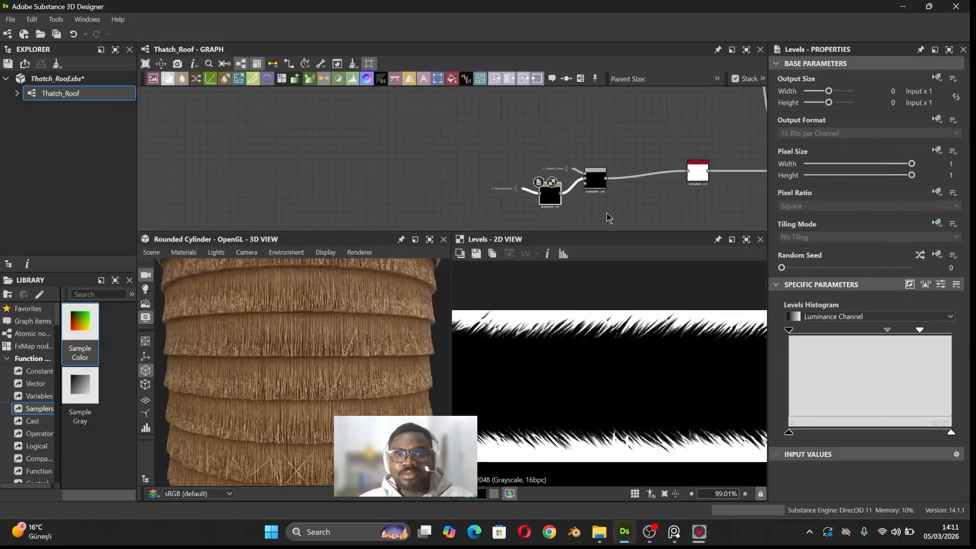
Step: Display the Opacity output in the 2D view and examine the straw mask along the ridge band up close
scroll(355, 390, down, 5)
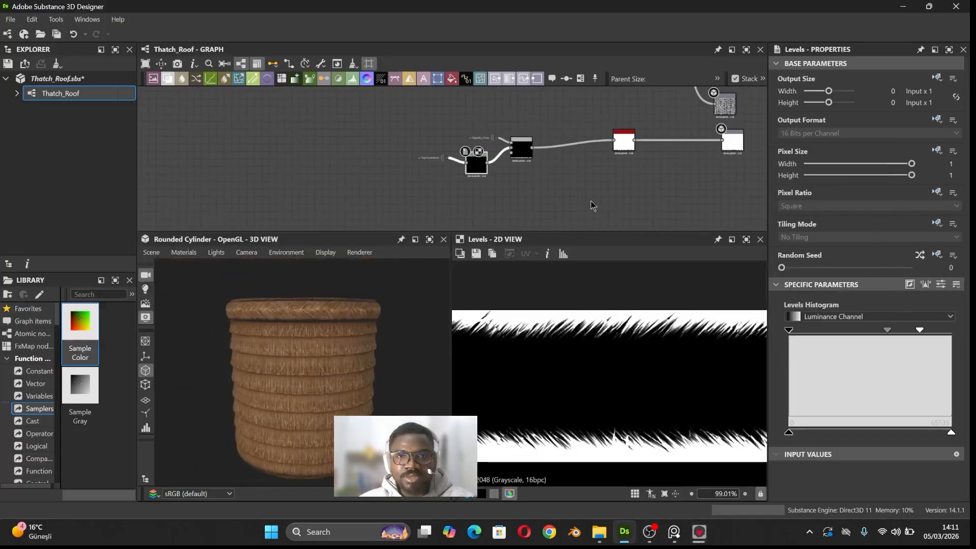
scroll(687, 193, down, 2)
middle_drag(688, 193, 466, 202)
scroll(473, 200, up, 5)
middle_drag(584, 189, 524, 222)
click(602, 153)
scroll(649, 361, down, 4)
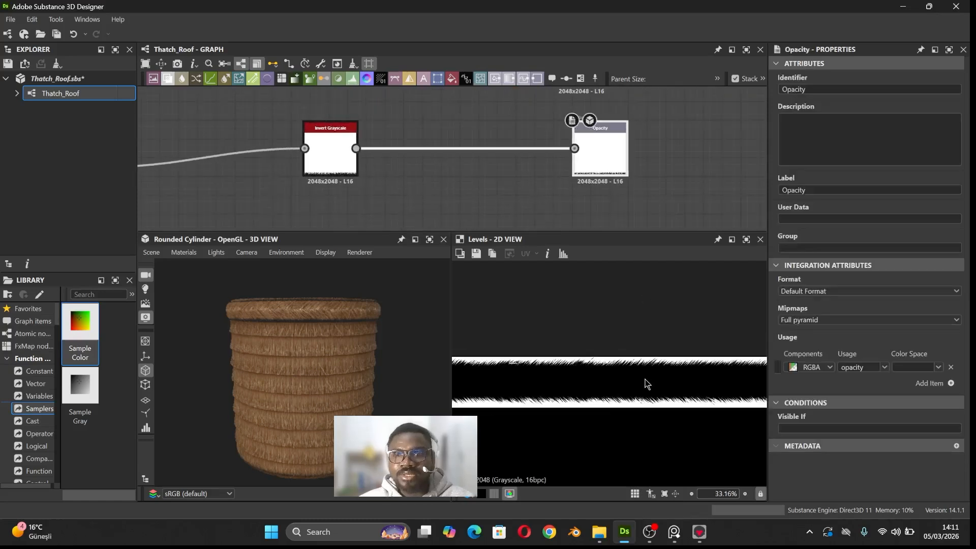
double_click(597, 154)
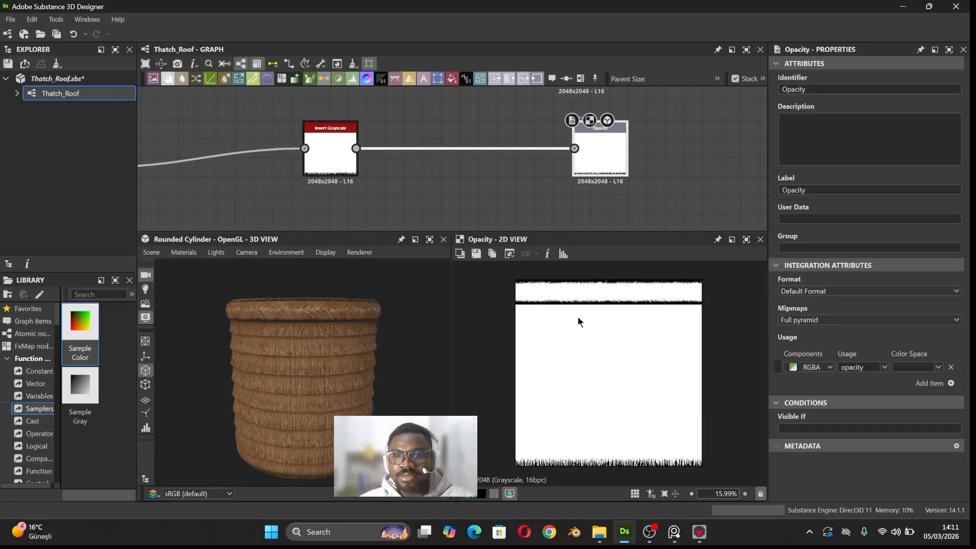
scroll(578, 322, up, 3)
scroll(635, 341, up, 3)
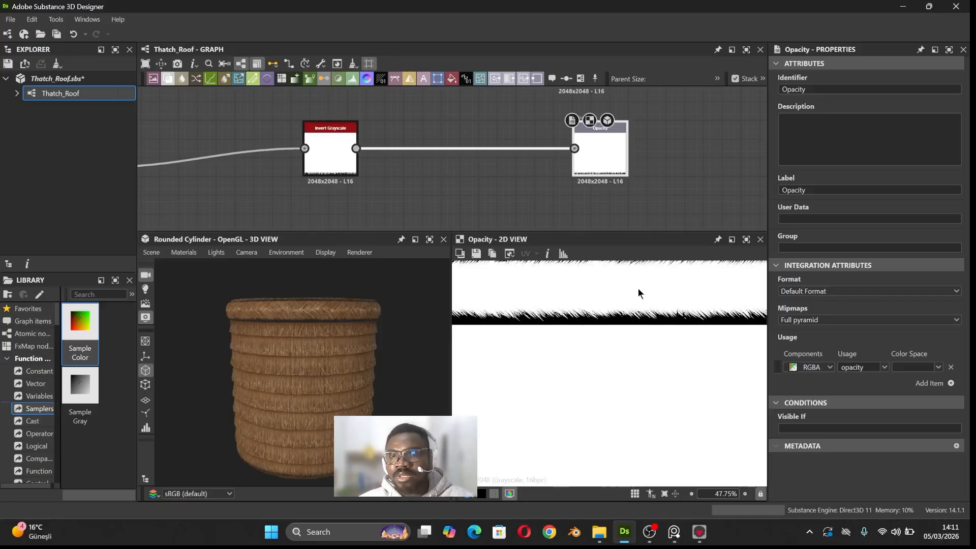
scroll(582, 177, down, 1)
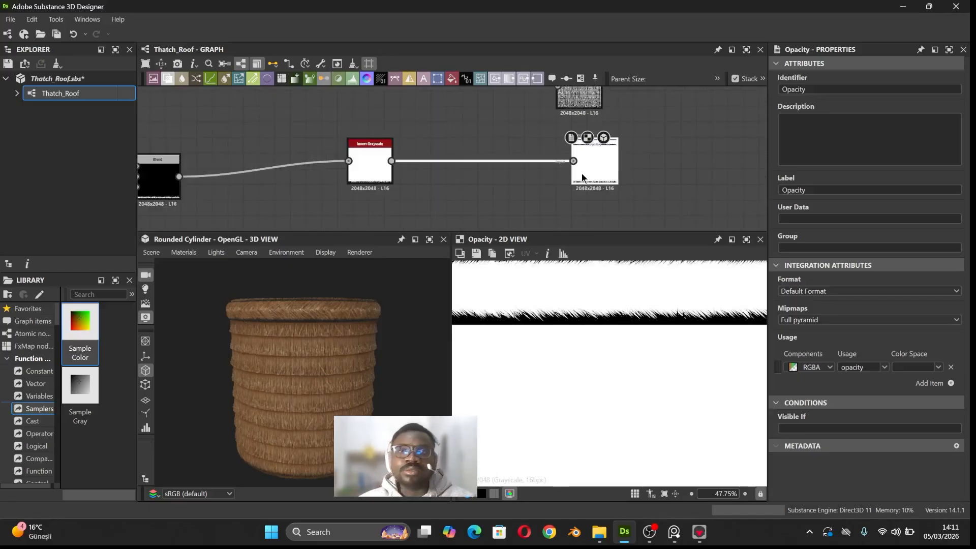
Step: Export only the Opacity and height outputs as PNG files to the ThatchRoof_PBR folder, excluding basecolor, normal, roughness and ambientOcclusion
click(324, 65)
click(351, 94)
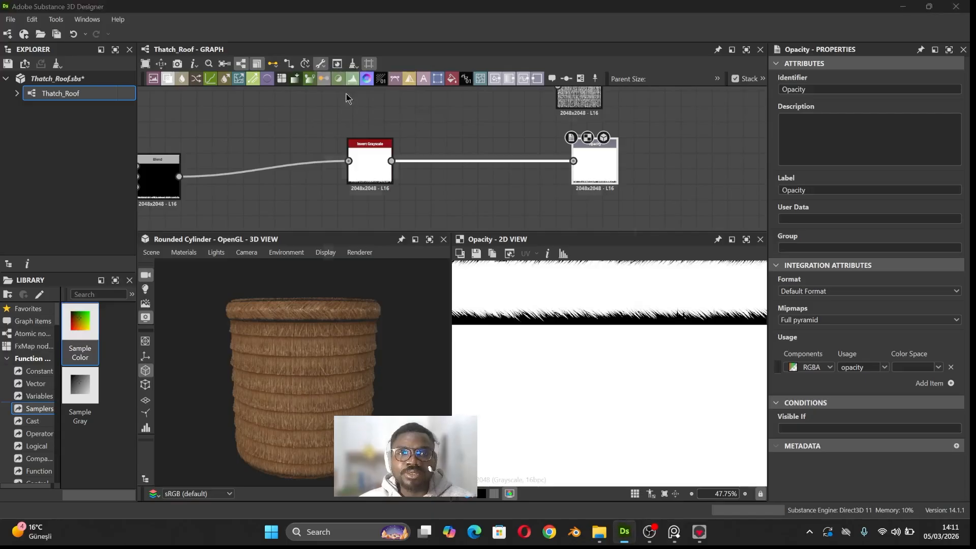
click(346, 225)
click(346, 235)
click(346, 245)
click(346, 266)
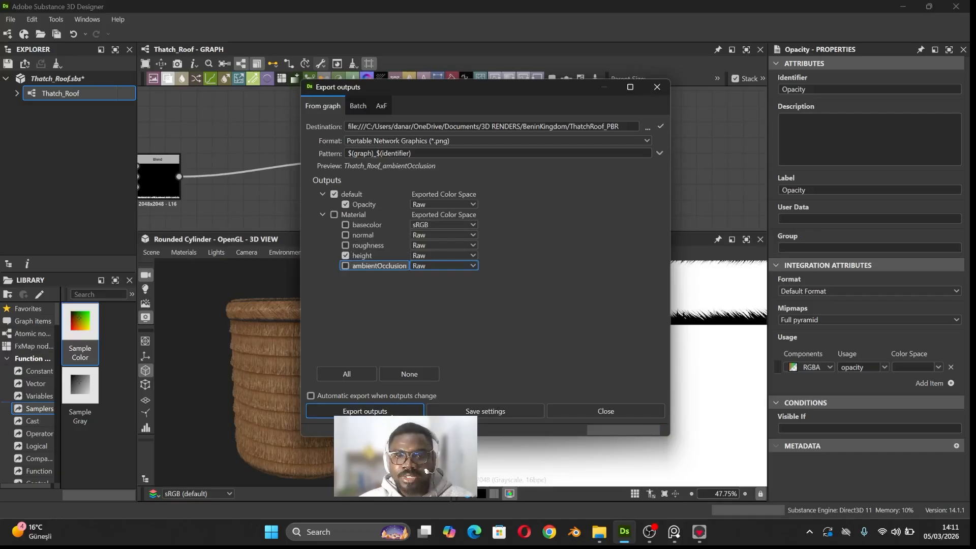
click(392, 413)
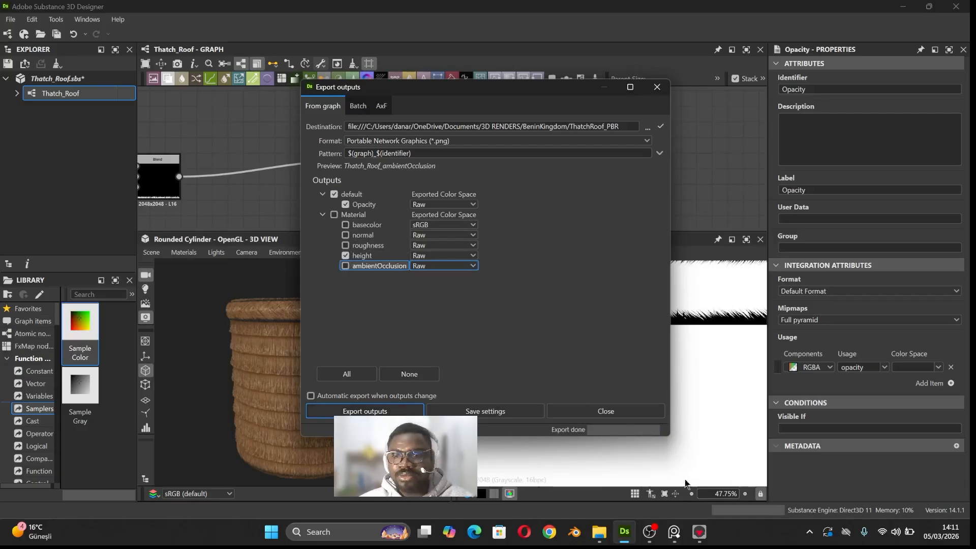
Step: Switch to Marmoset Toolbag and examine the ridge band's straw edges and the upper thatch layers from several angles
click(701, 534)
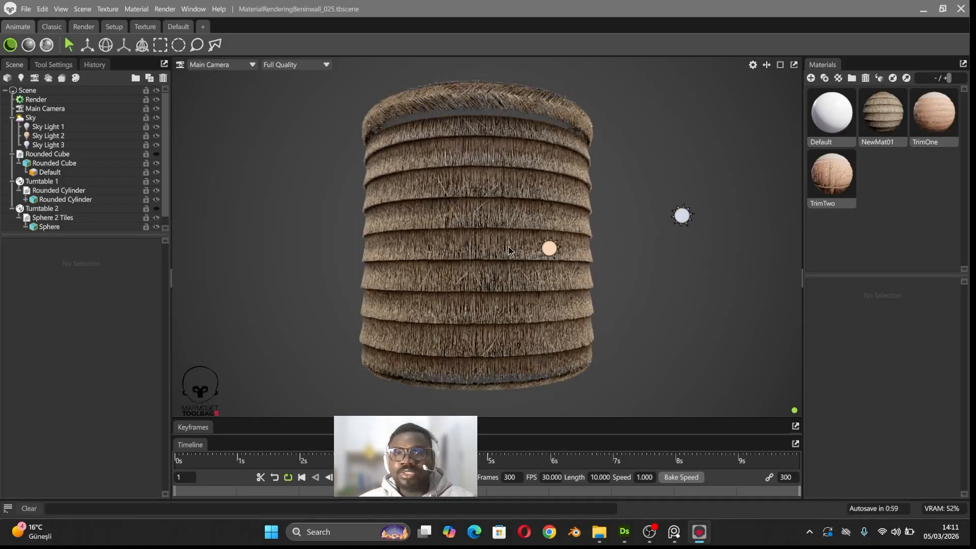
drag(509, 261, 460, 284)
scroll(490, 189, up, 2)
drag(511, 202, 513, 212)
middle_drag(513, 211, 527, 292)
scroll(511, 238, up, 5)
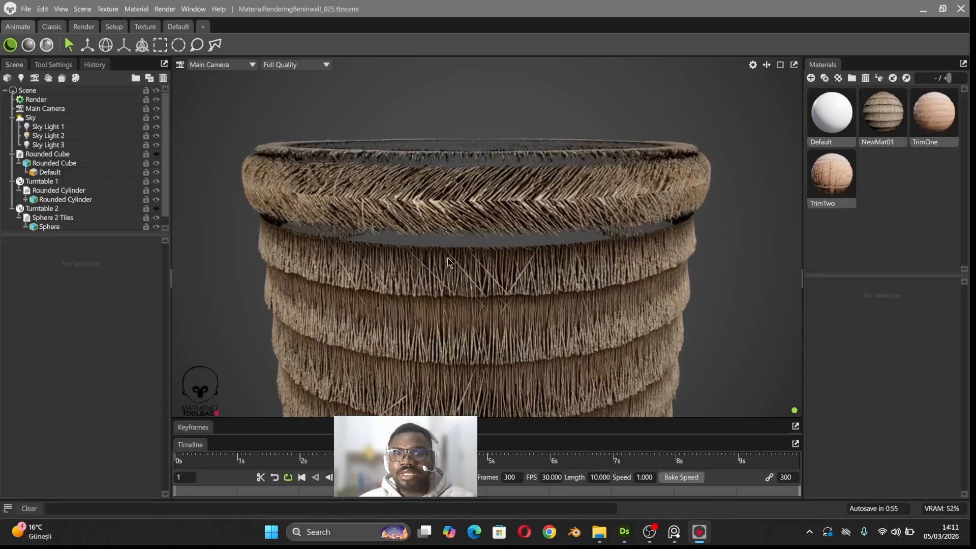
drag(447, 258, 414, 224)
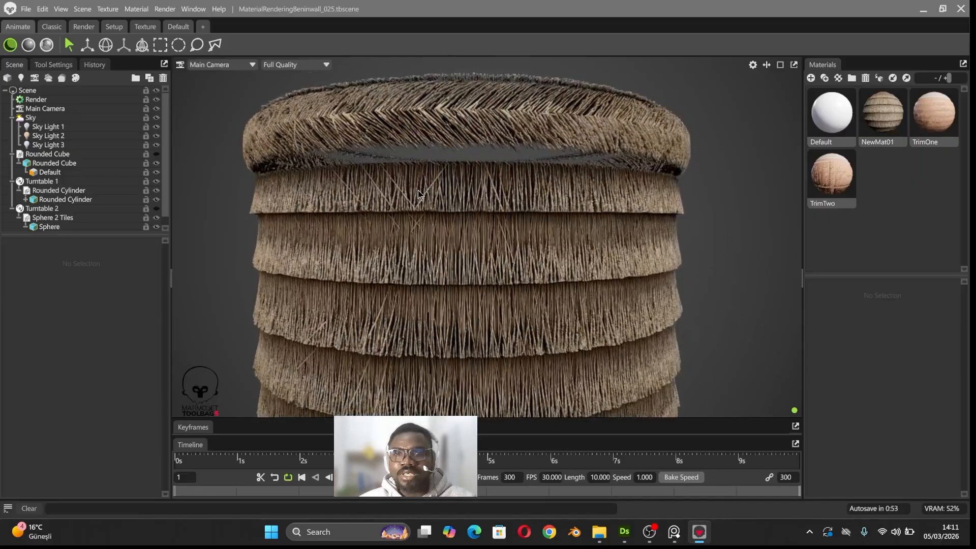
scroll(422, 184, up, 2)
drag(426, 178, 592, 190)
scroll(575, 202, down, 5)
middle_drag(575, 201, 575, 258)
drag(575, 258, 433, 276)
scroll(435, 254, up, 4)
scroll(435, 252, down, 2)
drag(480, 165, 513, 185)
scroll(513, 185, up, 2)
scroll(522, 170, up, 3)
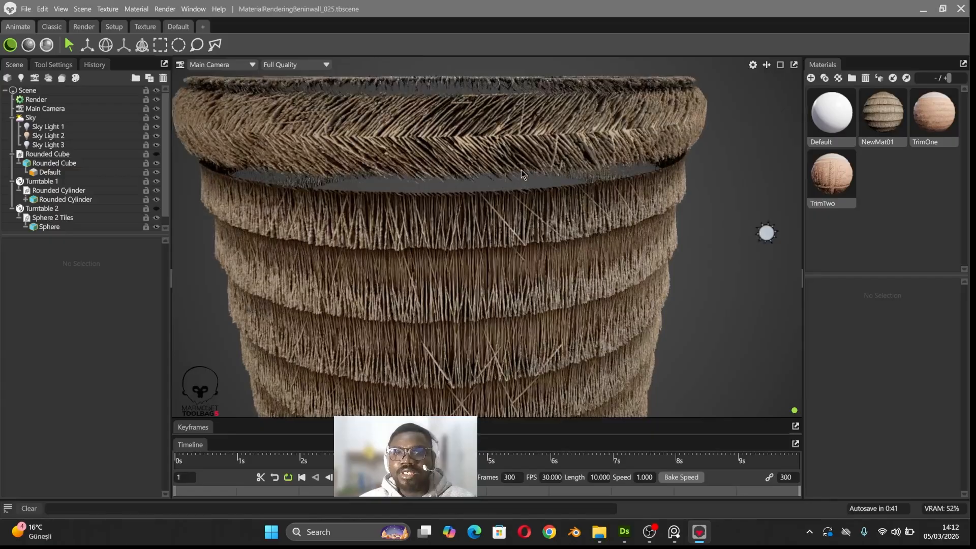
drag(443, 140, 511, 125)
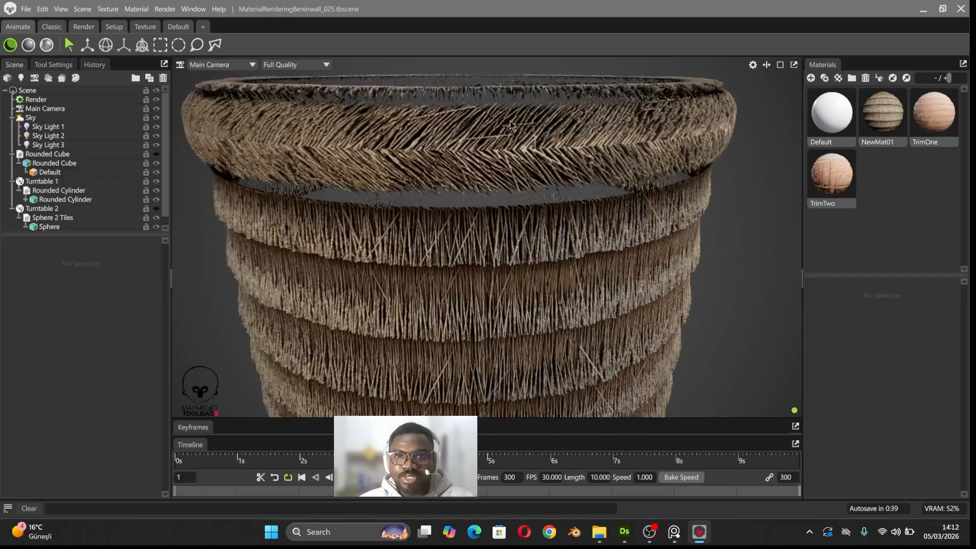
Step: Check the full thatched cylinder from a distance, comparing the ridge with the layered rows below it
drag(521, 239, 503, 172)
scroll(473, 178, down, 3)
scroll(478, 218, down, 2)
drag(504, 320, 507, 264)
scroll(510, 305, up, 1)
drag(512, 326, 488, 325)
scroll(491, 291, up, 3)
scroll(488, 305, down, 4)
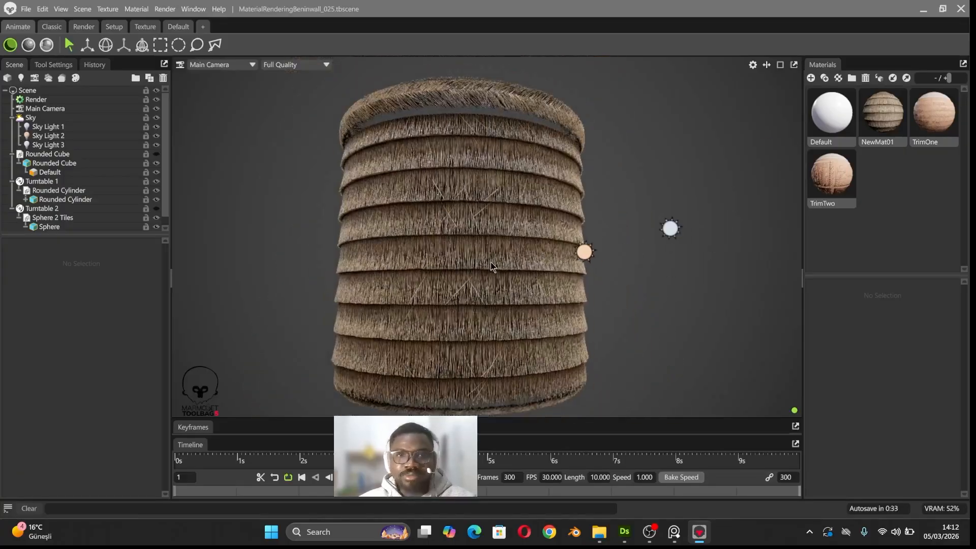
drag(492, 268, 513, 298)
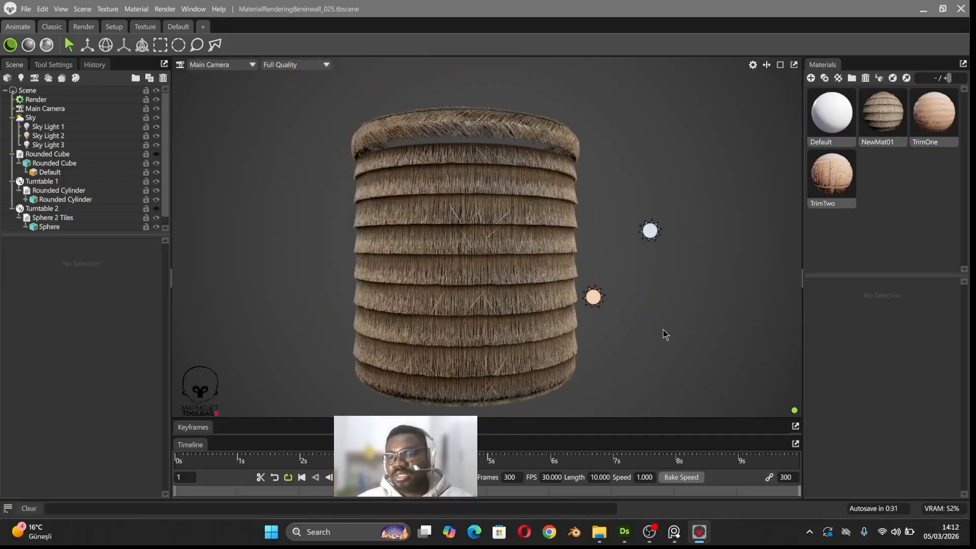